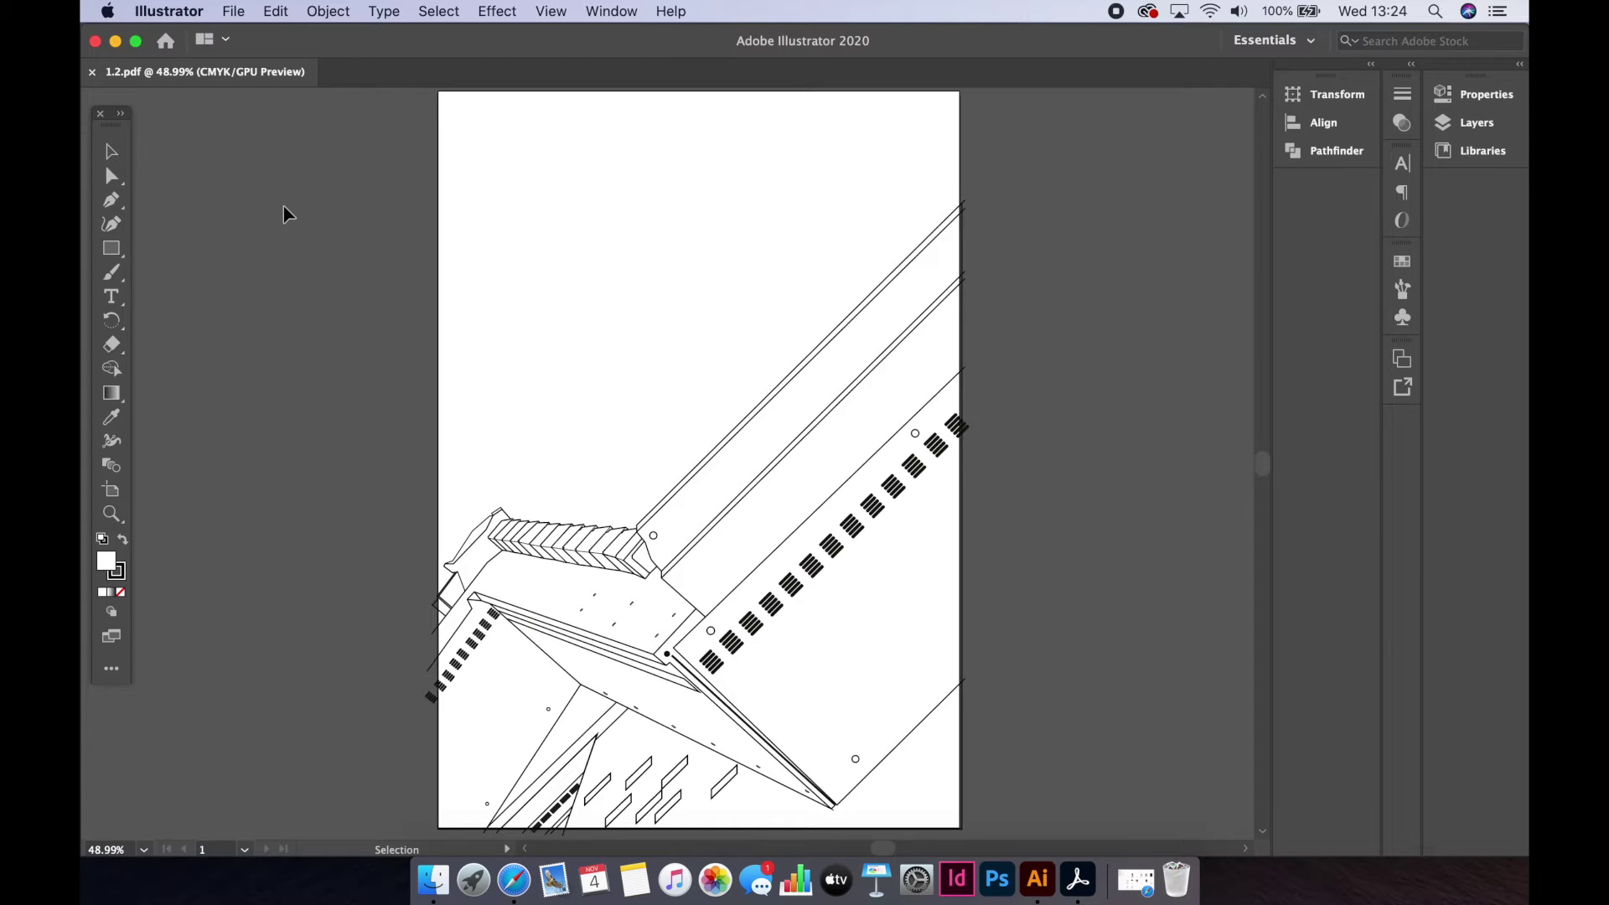
- Give every line of the selected drawing a black stroke
{"action": "key", "text": "super+minus"}
{"action": "key", "text": "super+minus"}
{"action": "key", "text": "super+minus"}
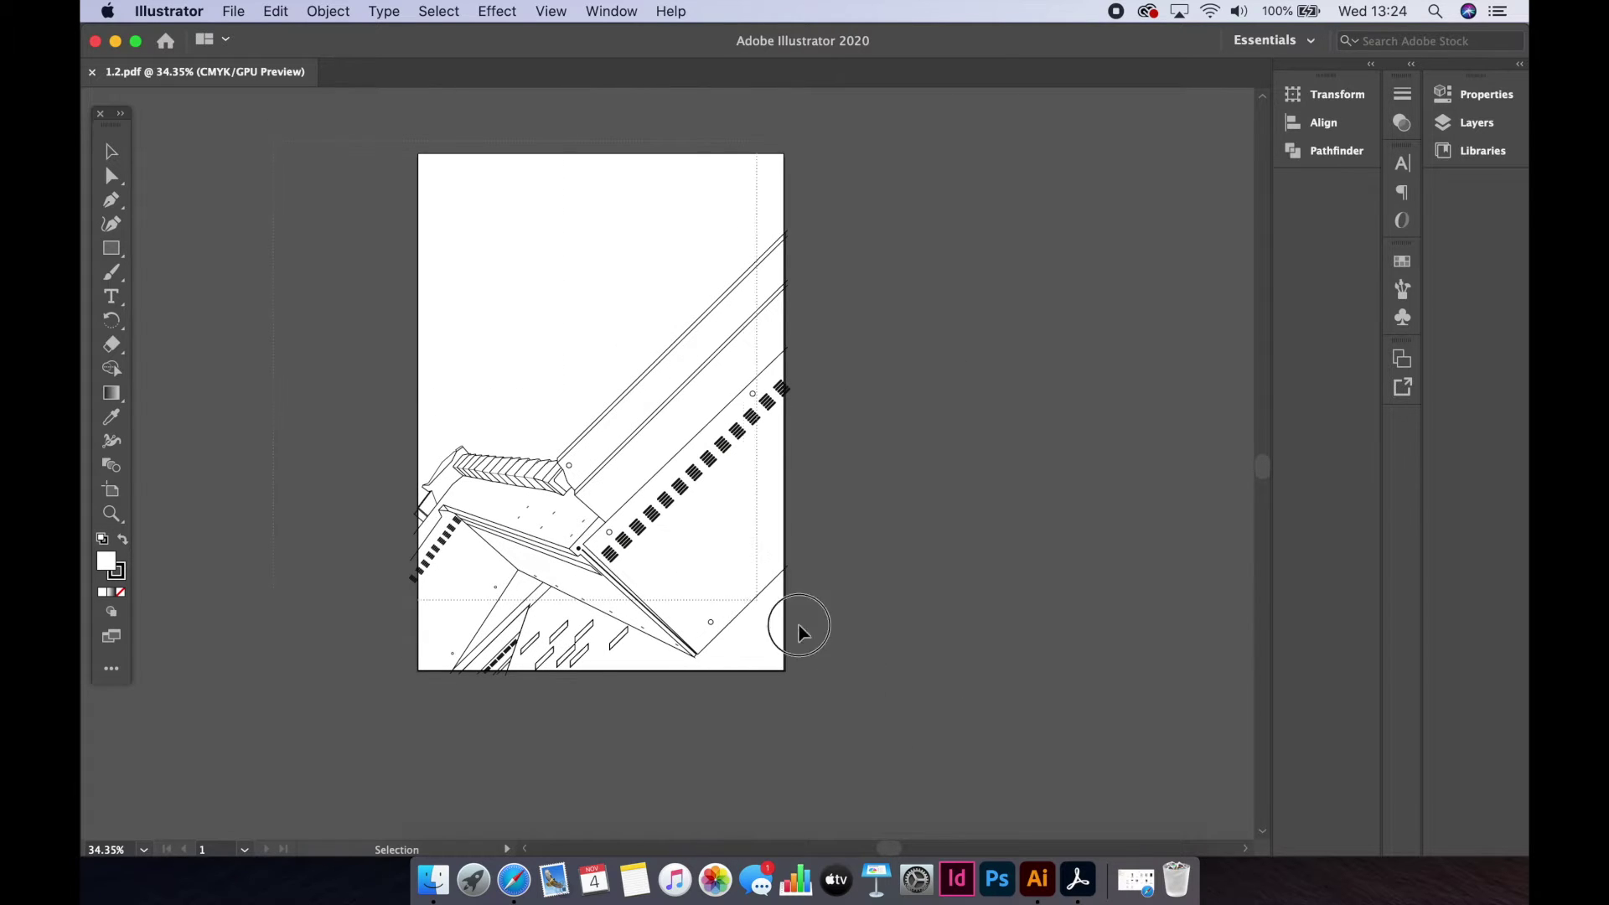
{"action": "left_click", "coordinate": [801, 632]}
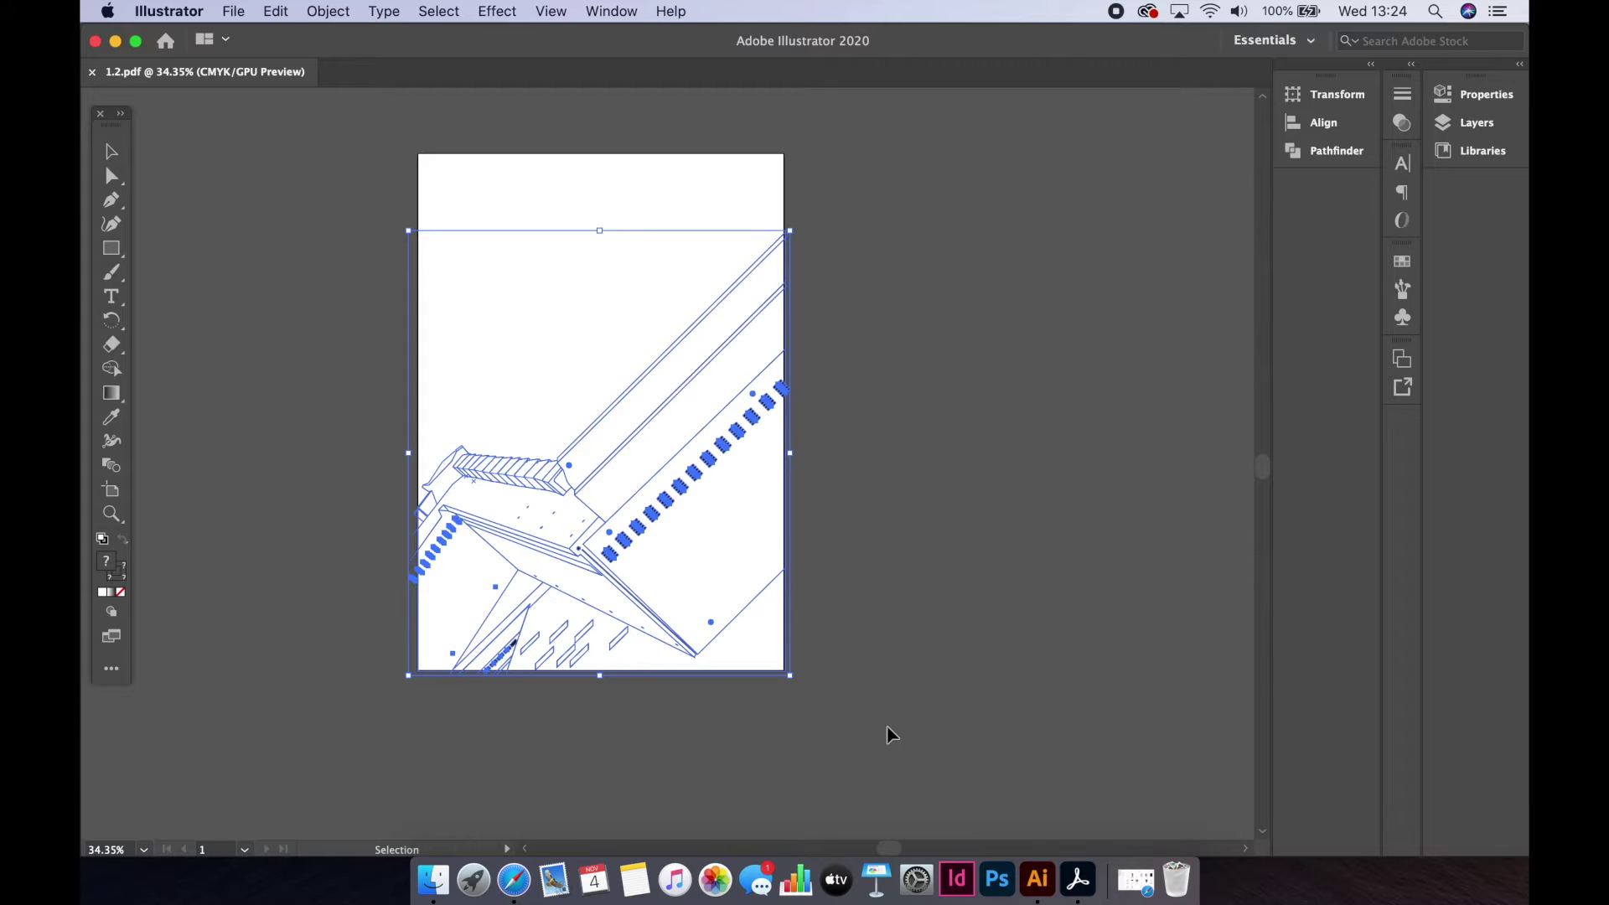
{"action": "double_click", "coordinate": [120, 580]}
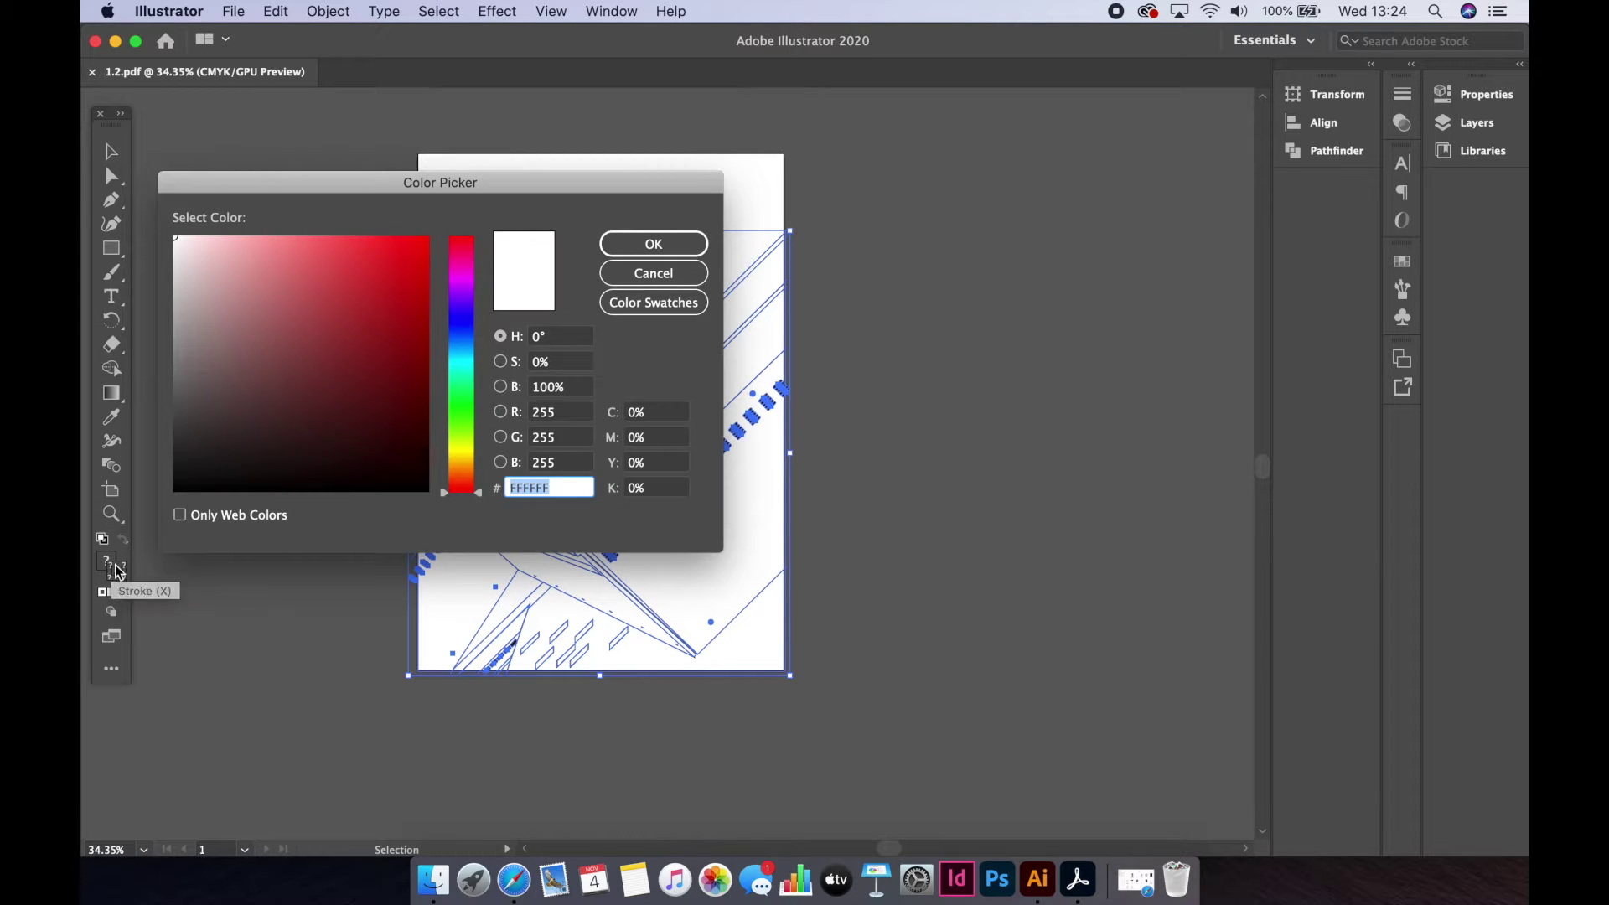
{"action": "left_click", "coordinate": [175, 489]}
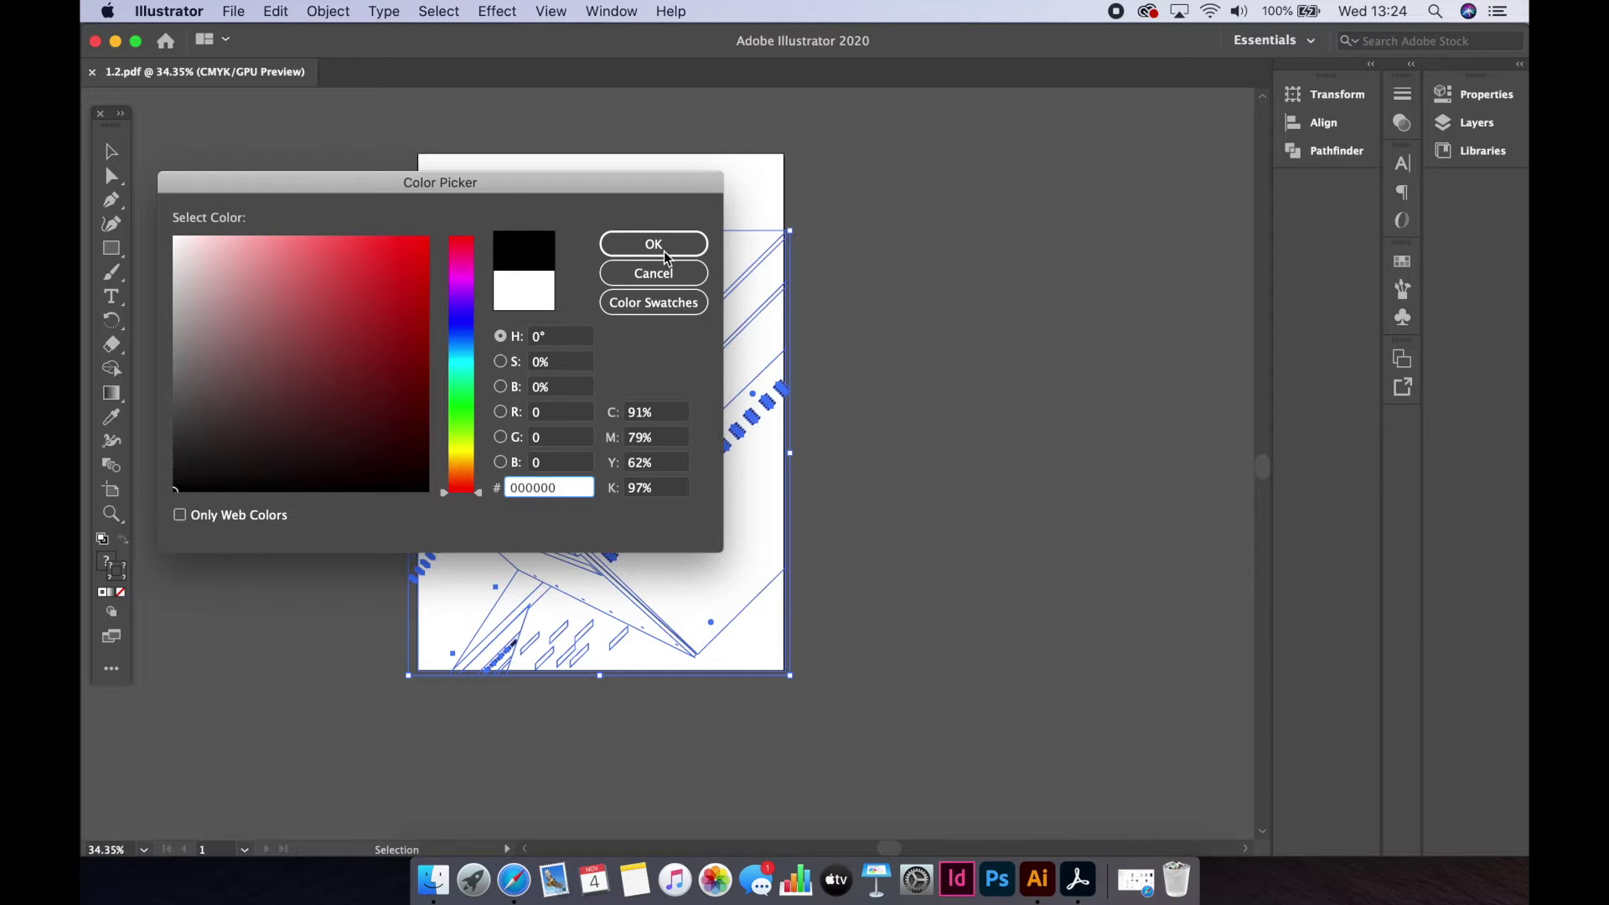
{"action": "left_click", "coordinate": [654, 244]}
- Move the Color panel beside the artboard and reselect the whole drawing
{"action": "left_click", "coordinate": [902, 453]}
{"action": "left_click", "coordinate": [395, 605]}
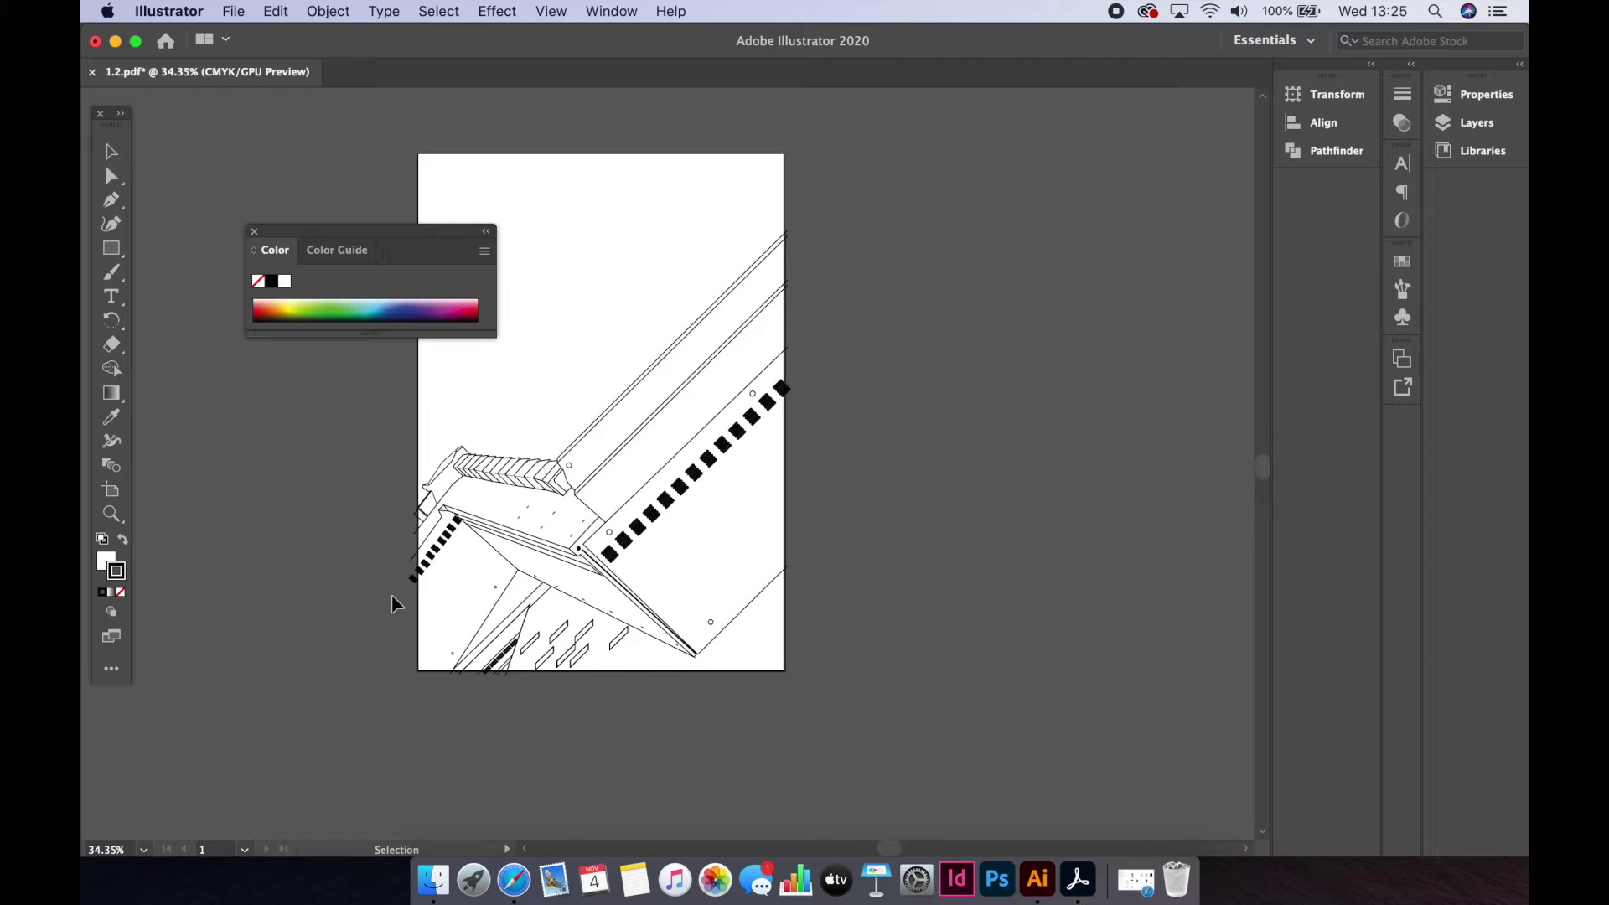
{"action": "key", "text": "super+a"}
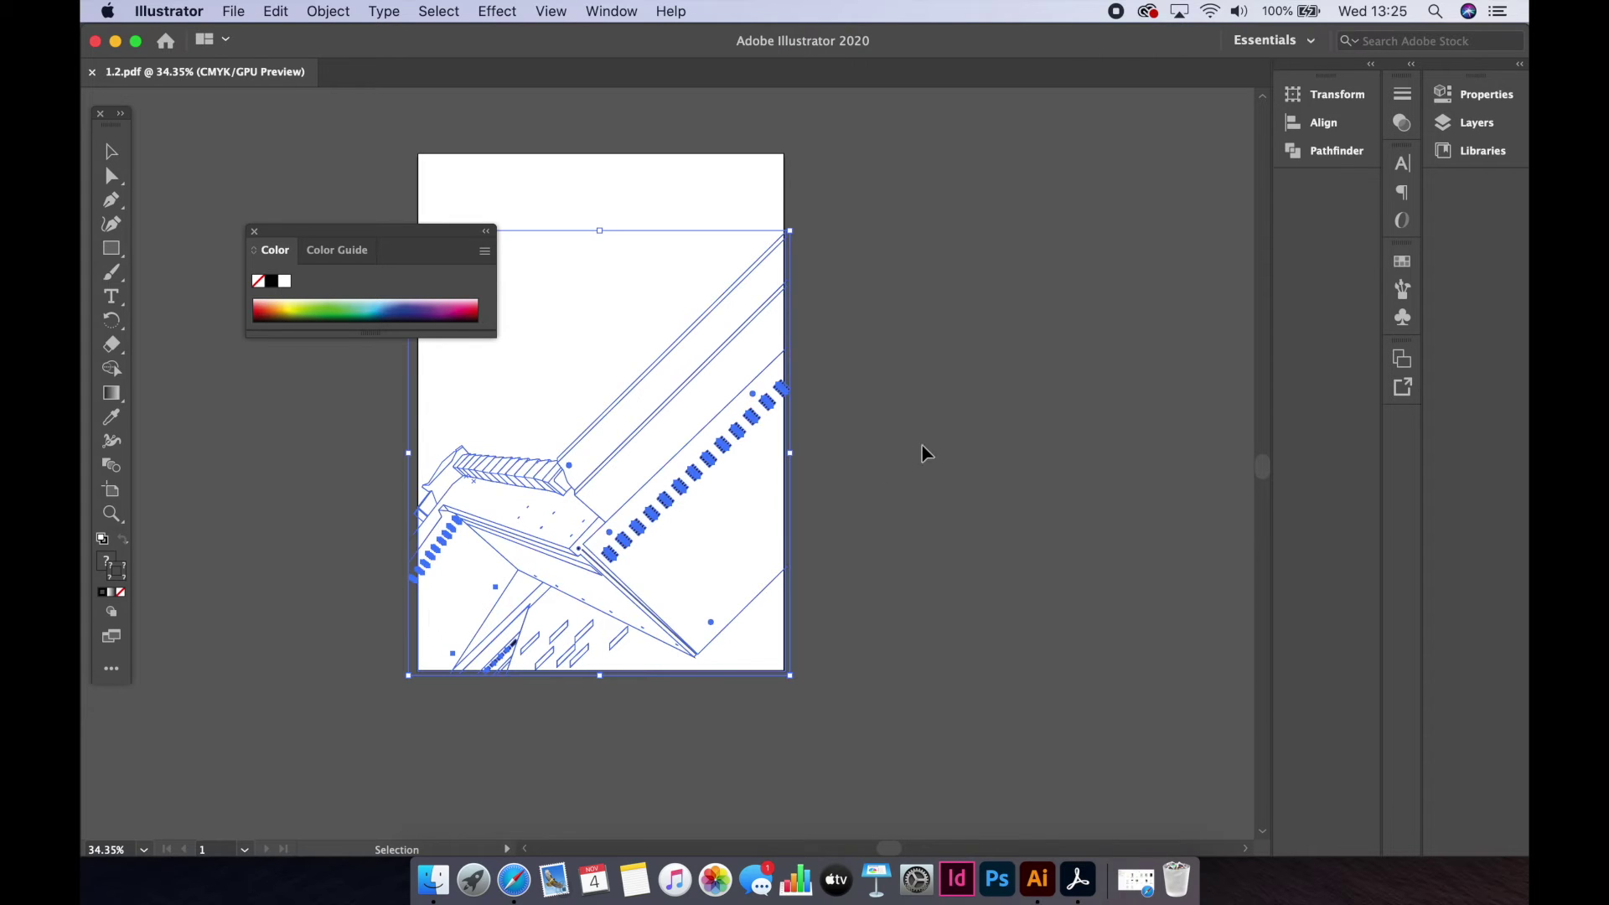
{"action": "left_click", "coordinate": [922, 447]}
{"action": "left_click_drag", "start_coordinate": [260, 234], "coordinate": [957, 317]}
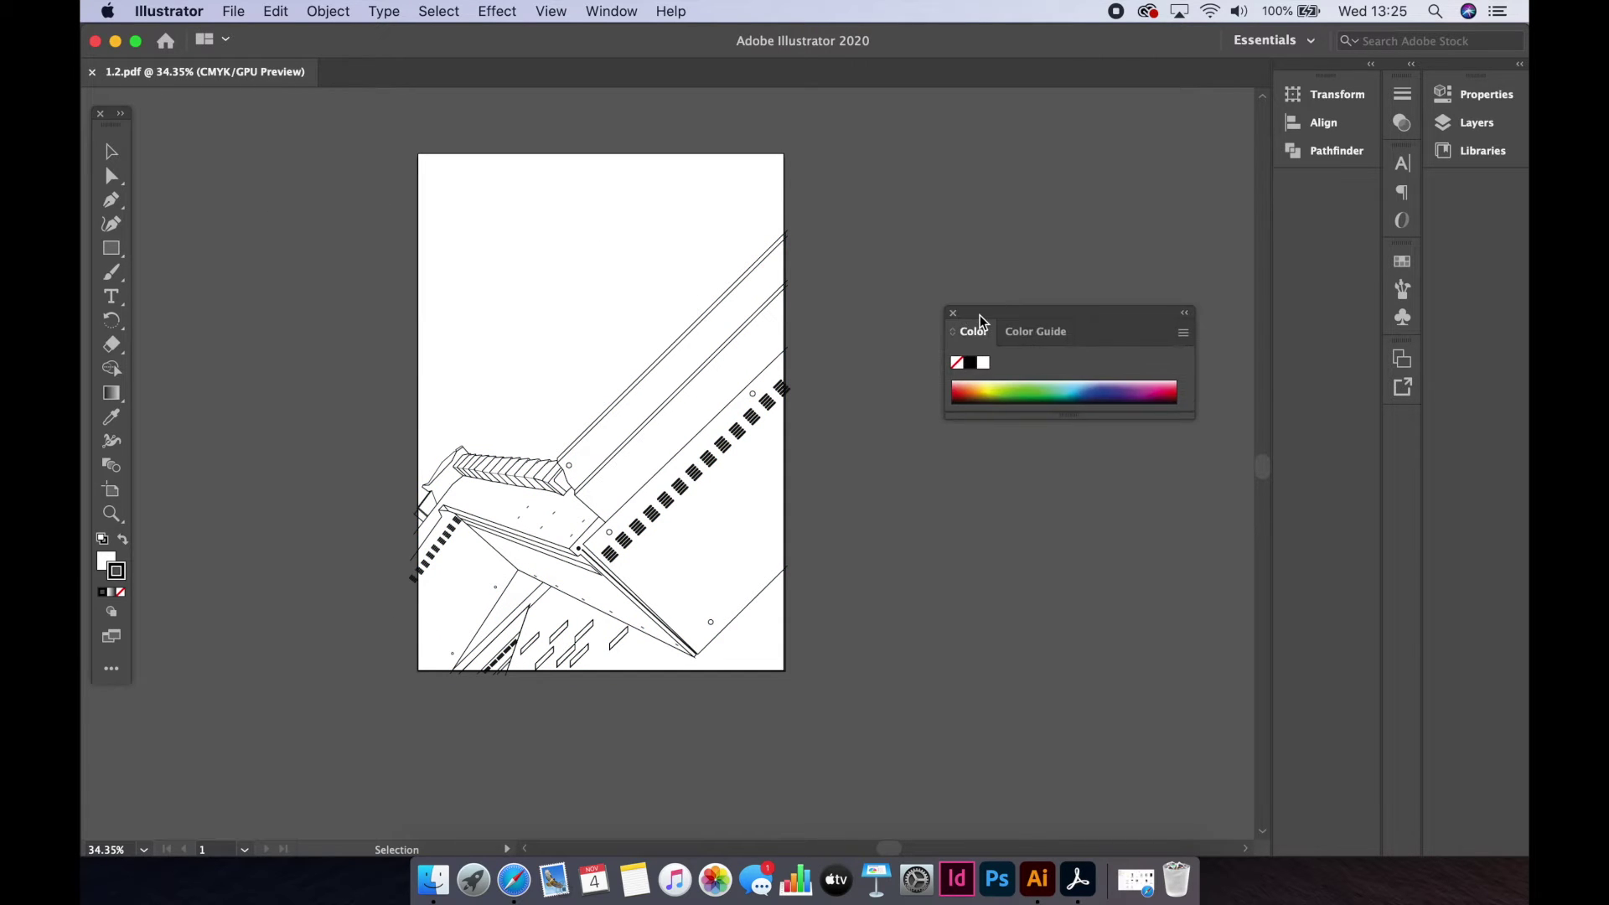
{"action": "left_click", "coordinate": [479, 648]}
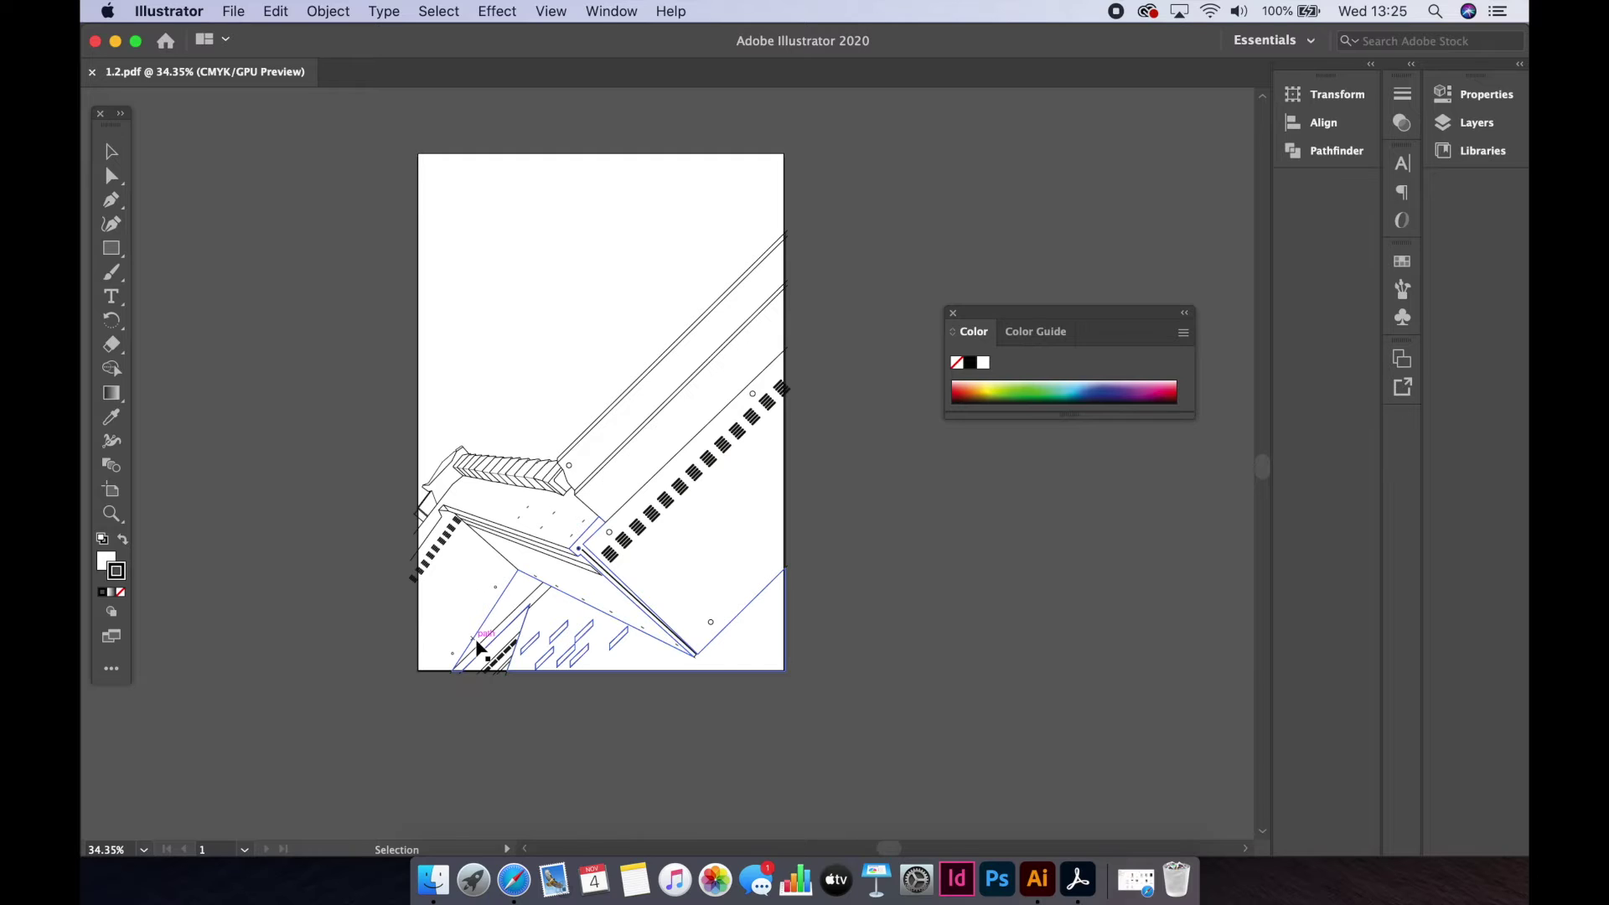
{"action": "left_click", "coordinate": [513, 413]}
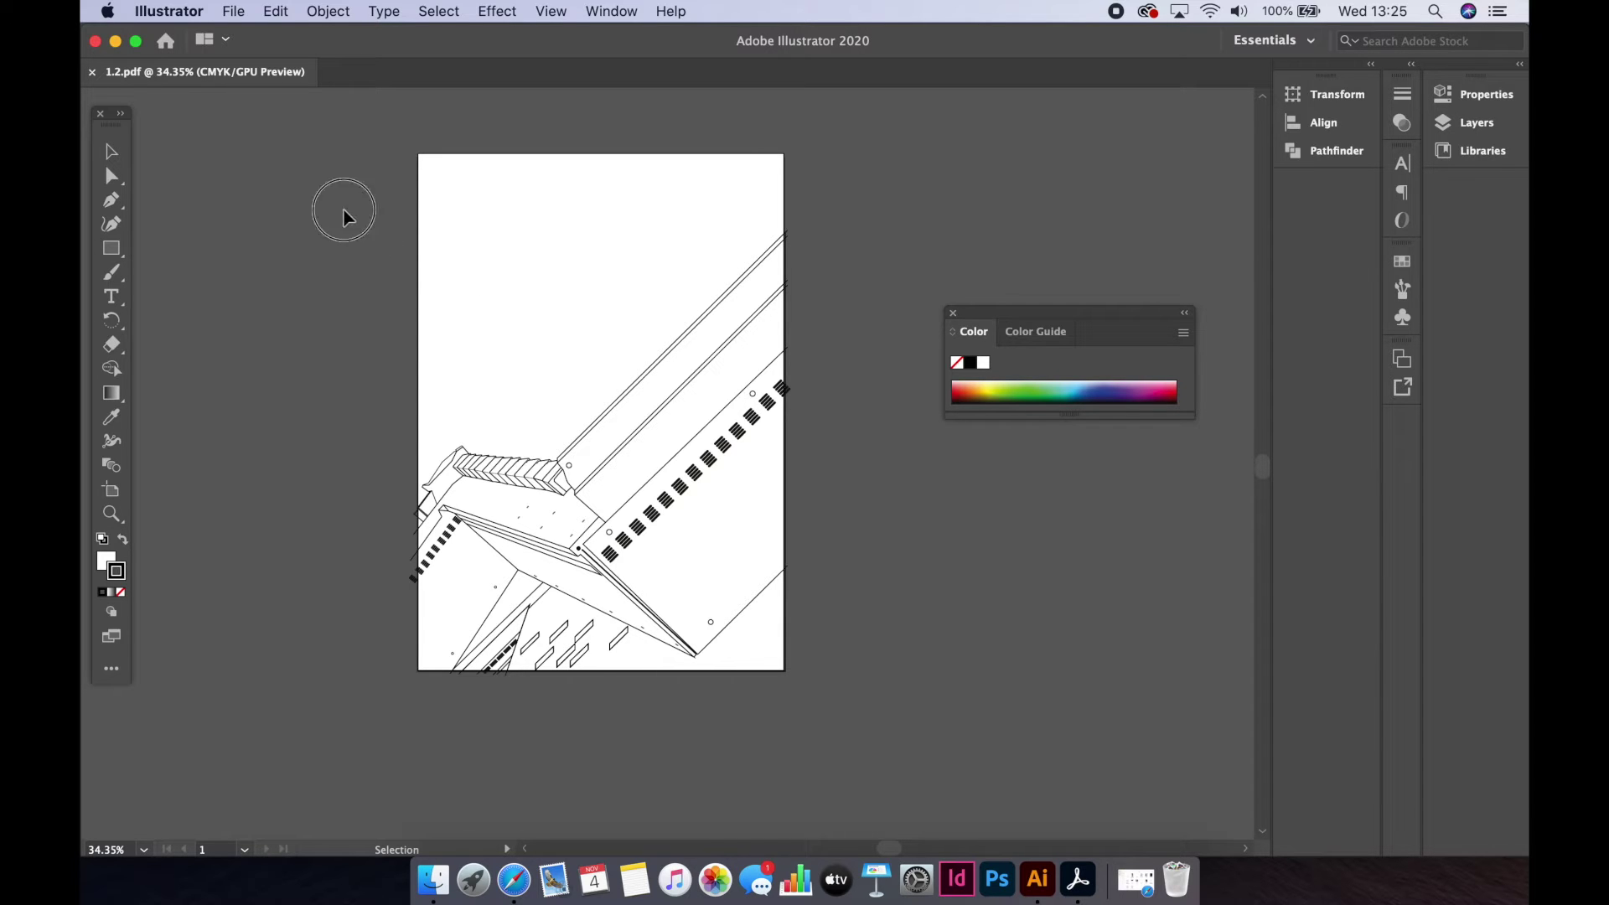
{"action": "left_click_drag", "start_coordinate": [341, 215], "coordinate": [822, 668]}
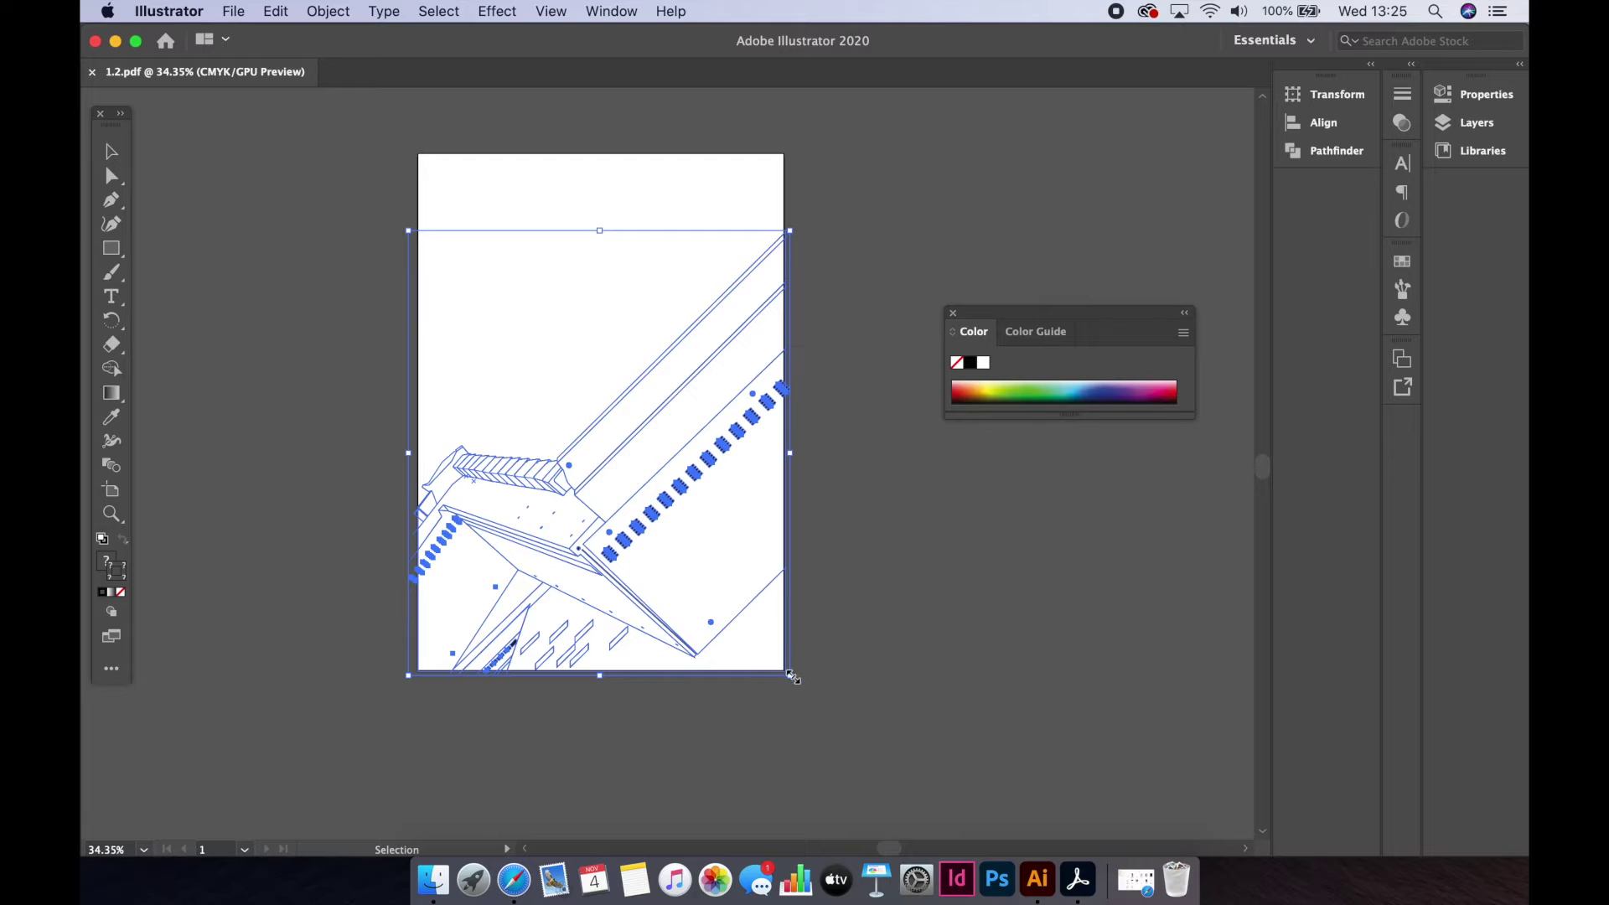
{"action": "scroll", "coordinate": [791, 676], "scroll_direction": "up", "scroll_amount": 3}
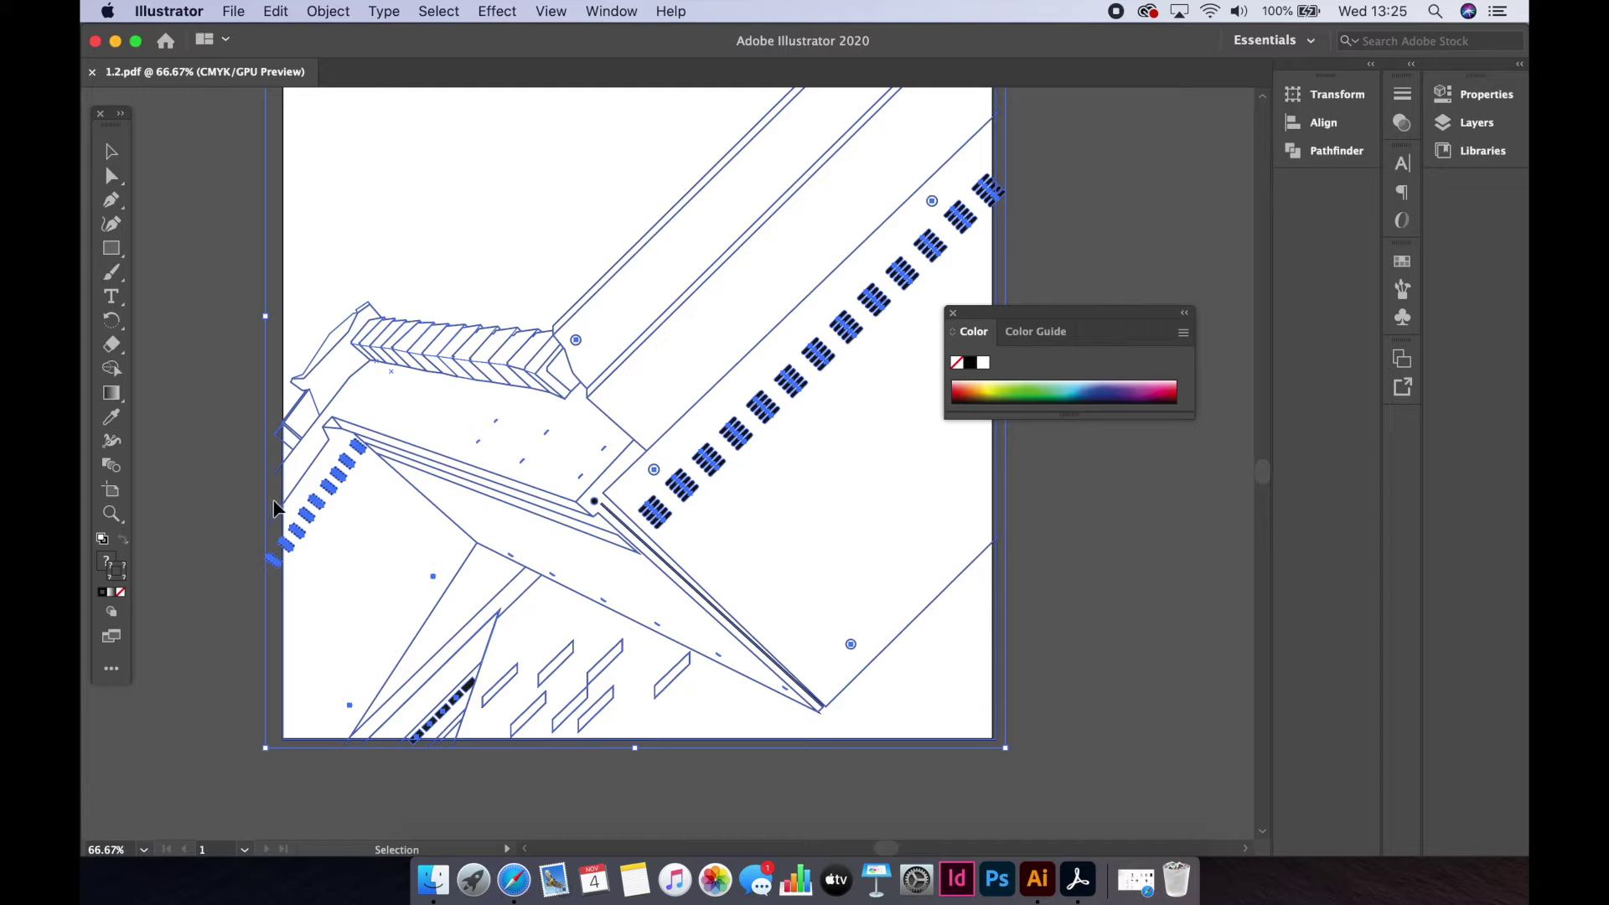
{"action": "scroll", "coordinate": [276, 582], "scroll_direction": "down", "scroll_amount": 3}
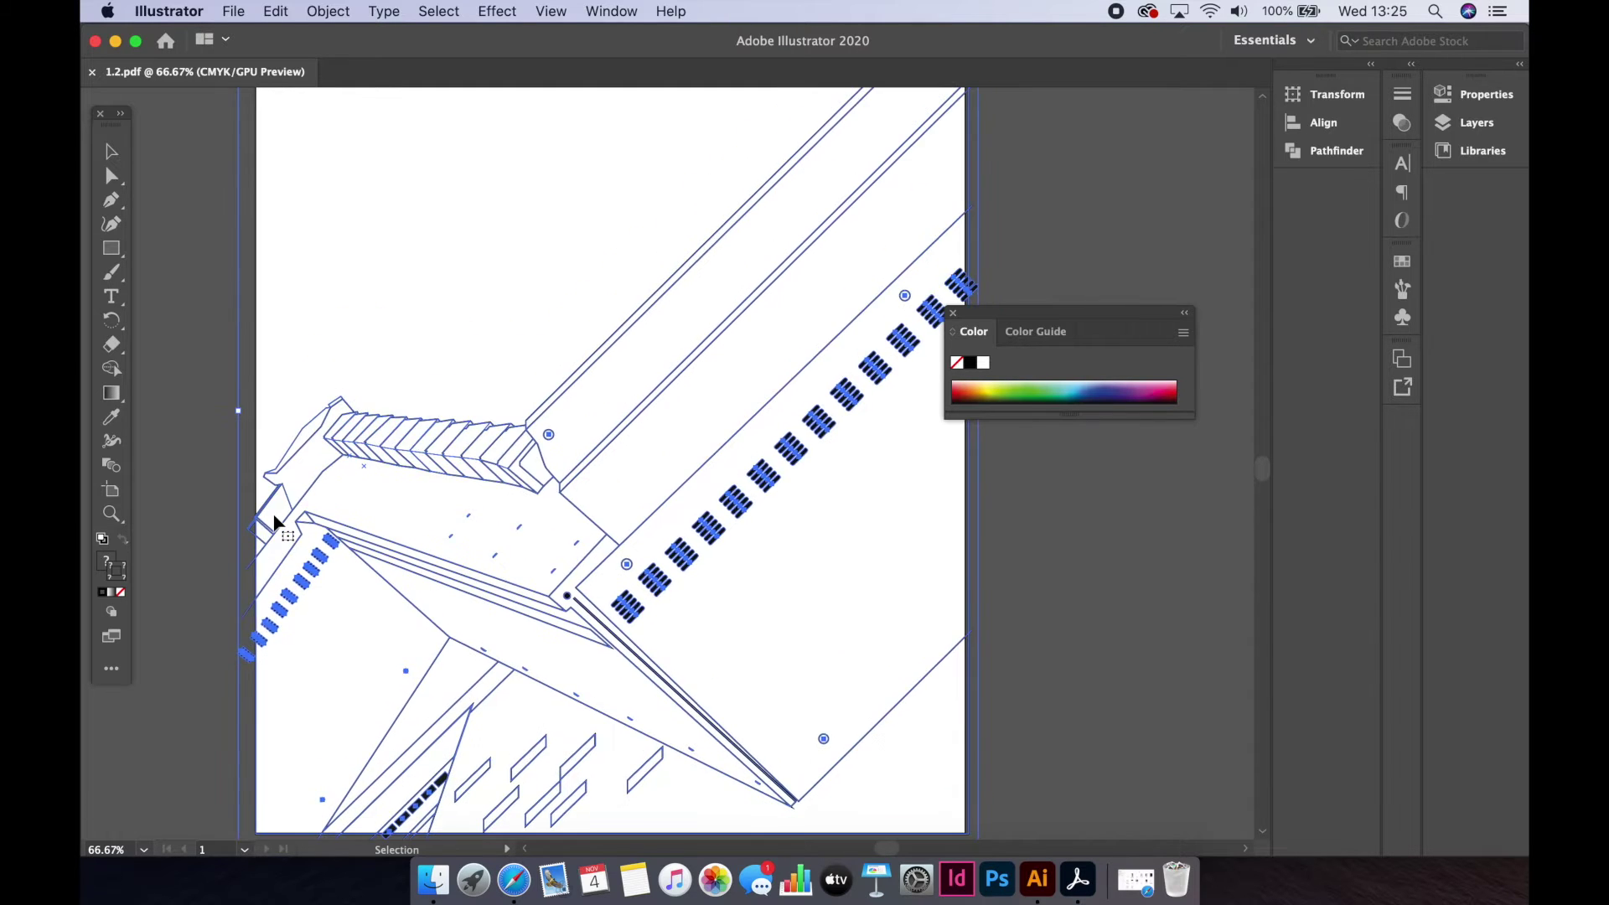
{"action": "left_click", "coordinate": [276, 521]}
{"action": "scroll", "coordinate": [276, 522], "scroll_direction": "down", "scroll_amount": 2}
{"action": "key", "text": "super+a"}
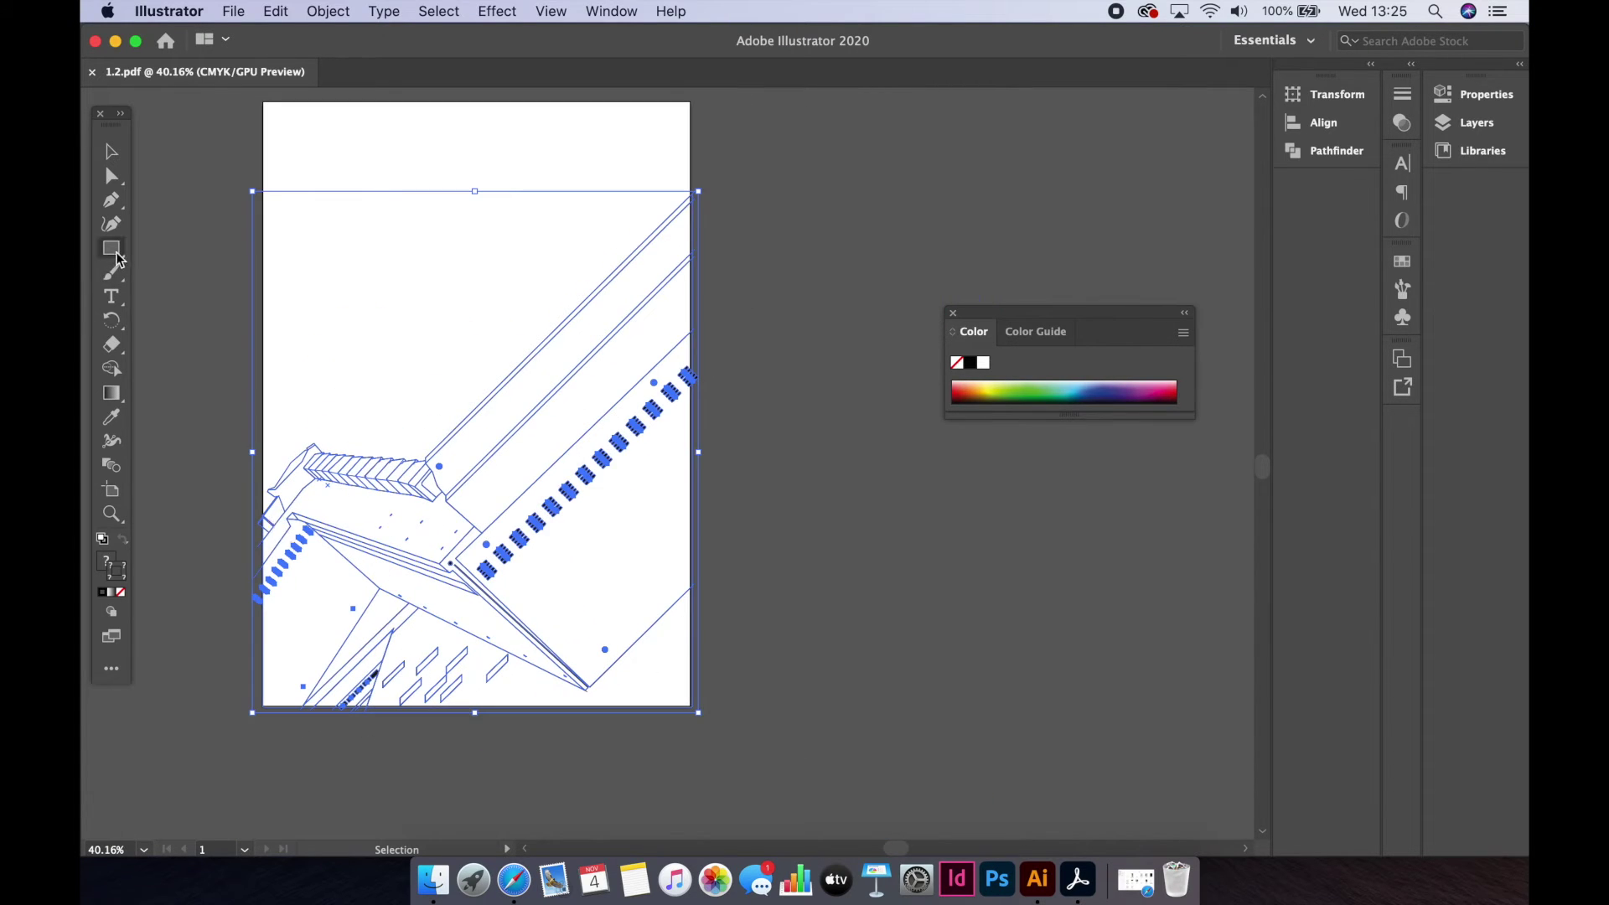
{"action": "left_click", "coordinate": [112, 249]}
- Draw a rectangle from the artboard's top-left to bottom-right corner, with fill set to None
{"action": "key", "text": "super+shift+a"}
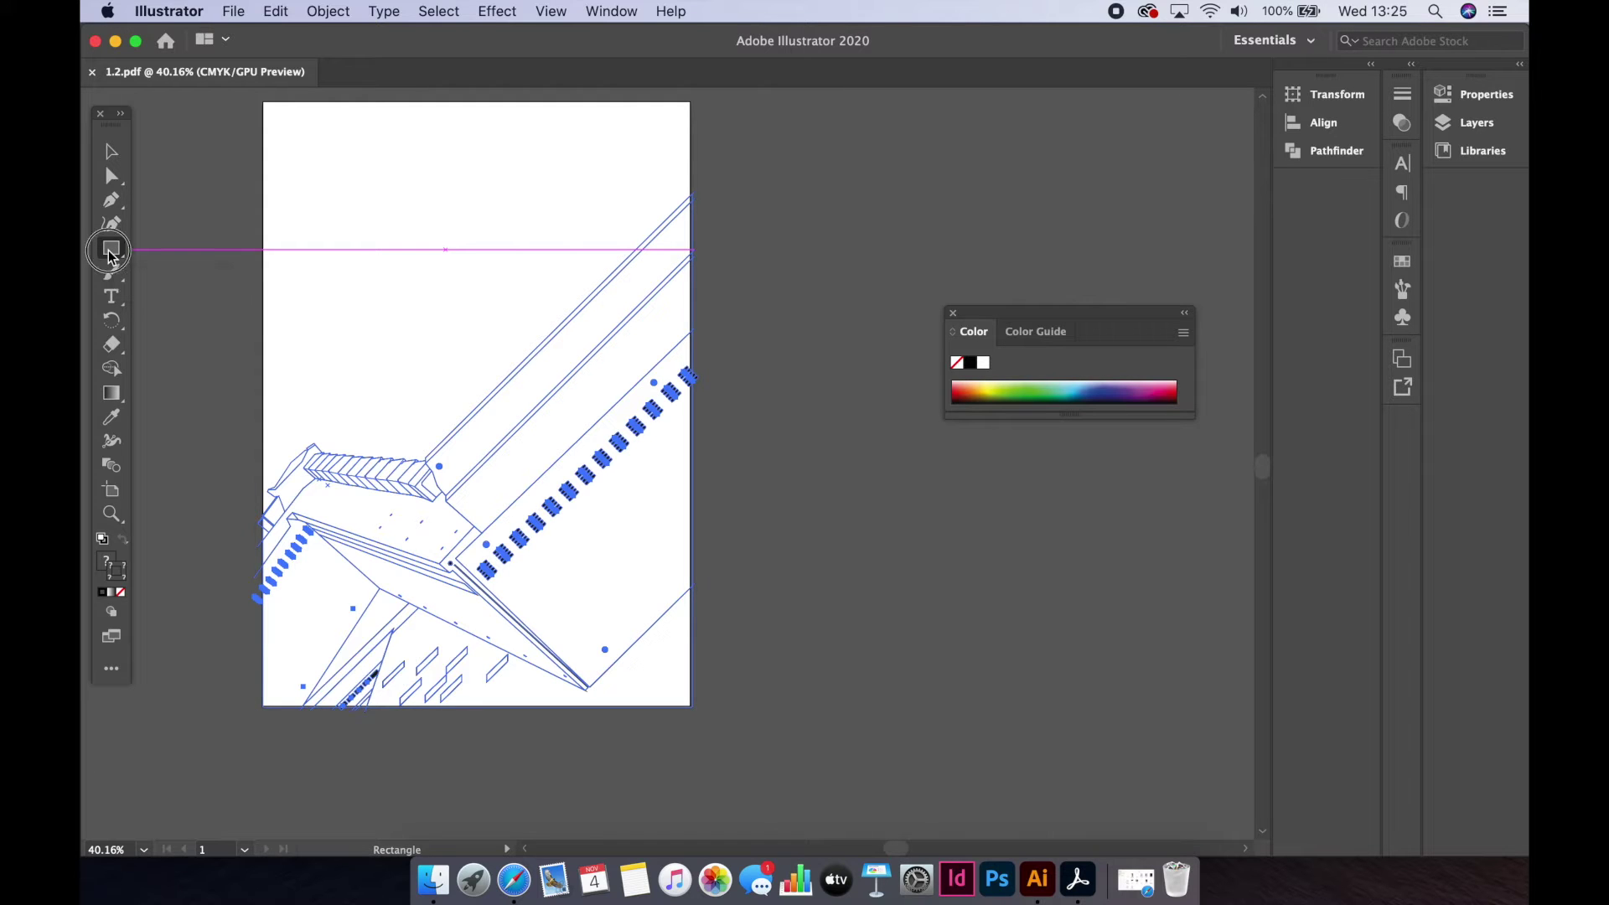
{"action": "left_click_drag", "start_coordinate": [272, 110], "coordinate": [689, 707]}
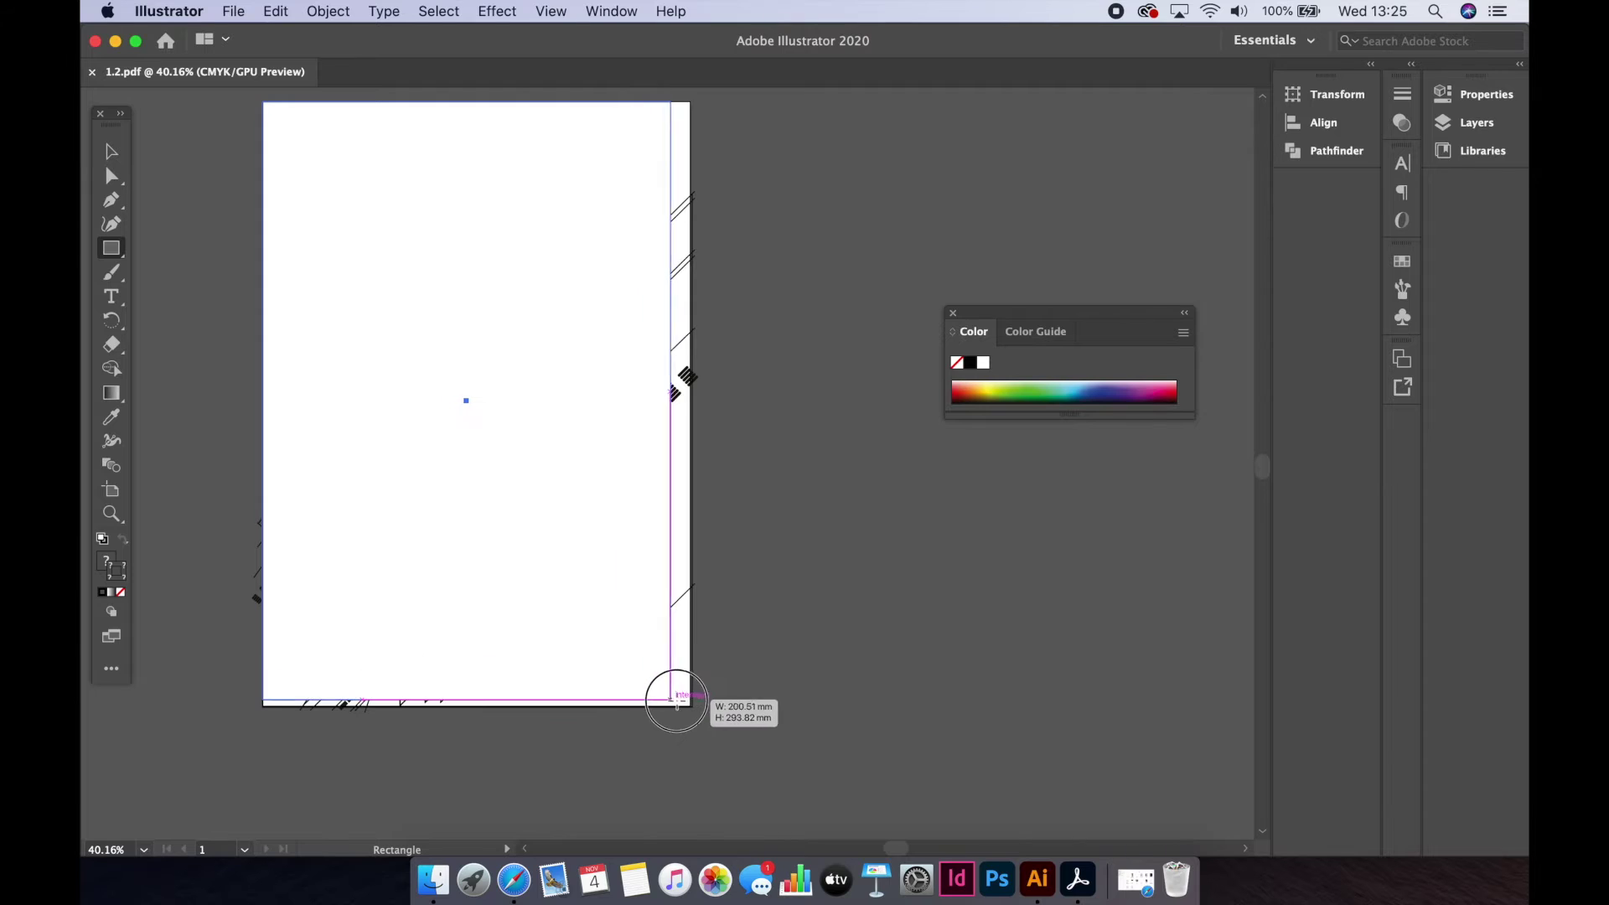
{"action": "left_click_drag", "start_coordinate": [689, 707], "coordinate": [693, 706]}
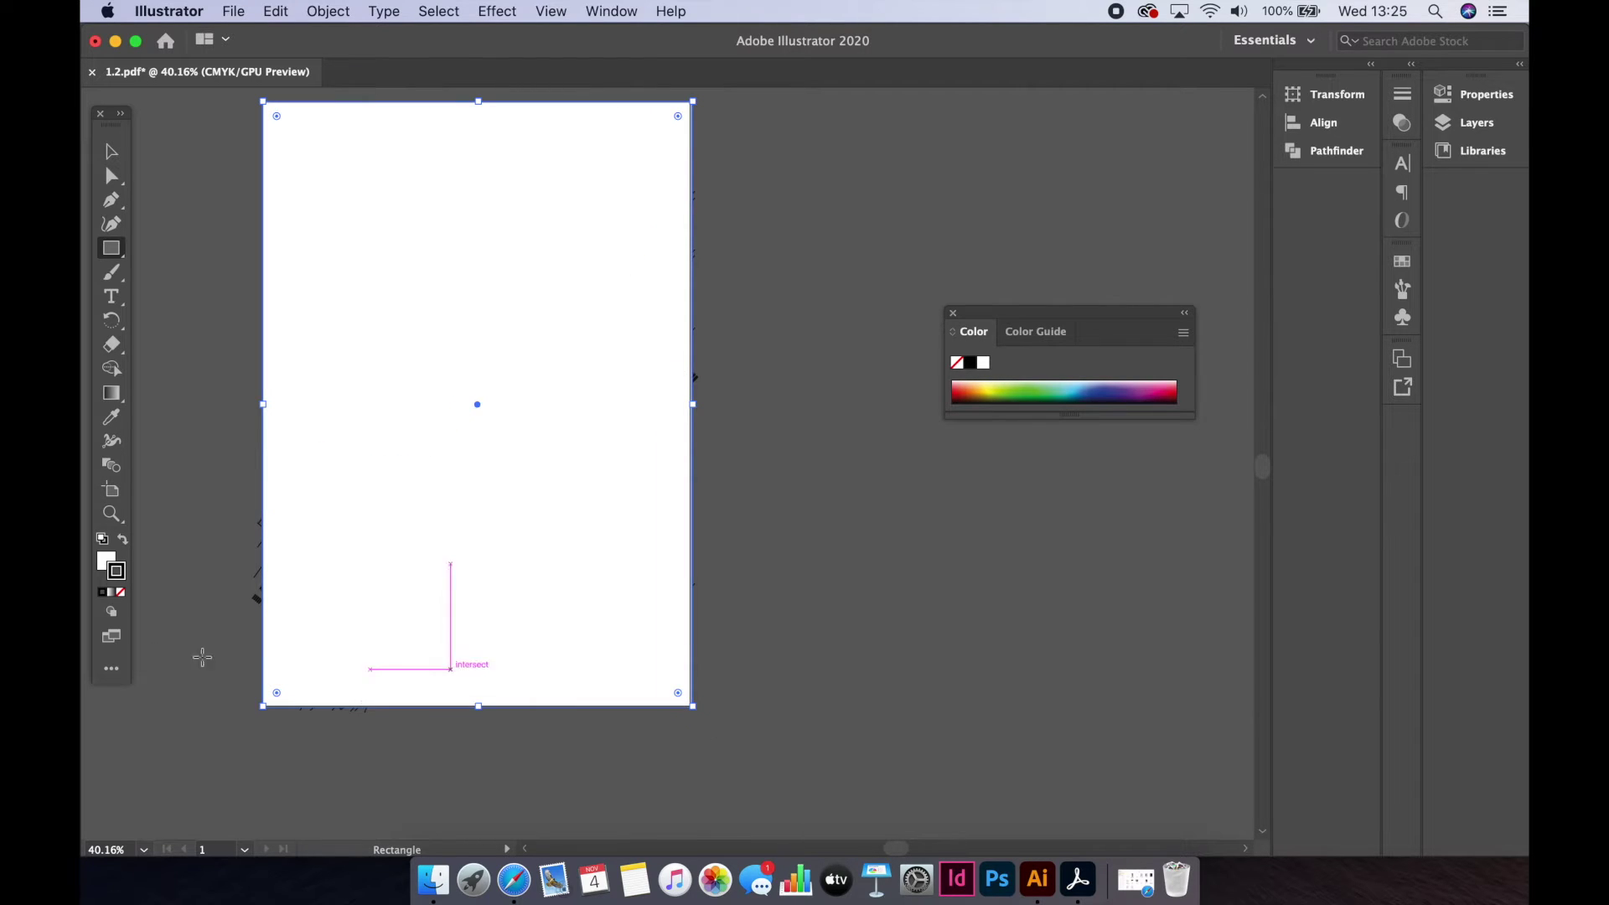
{"action": "left_click", "coordinate": [123, 596]}
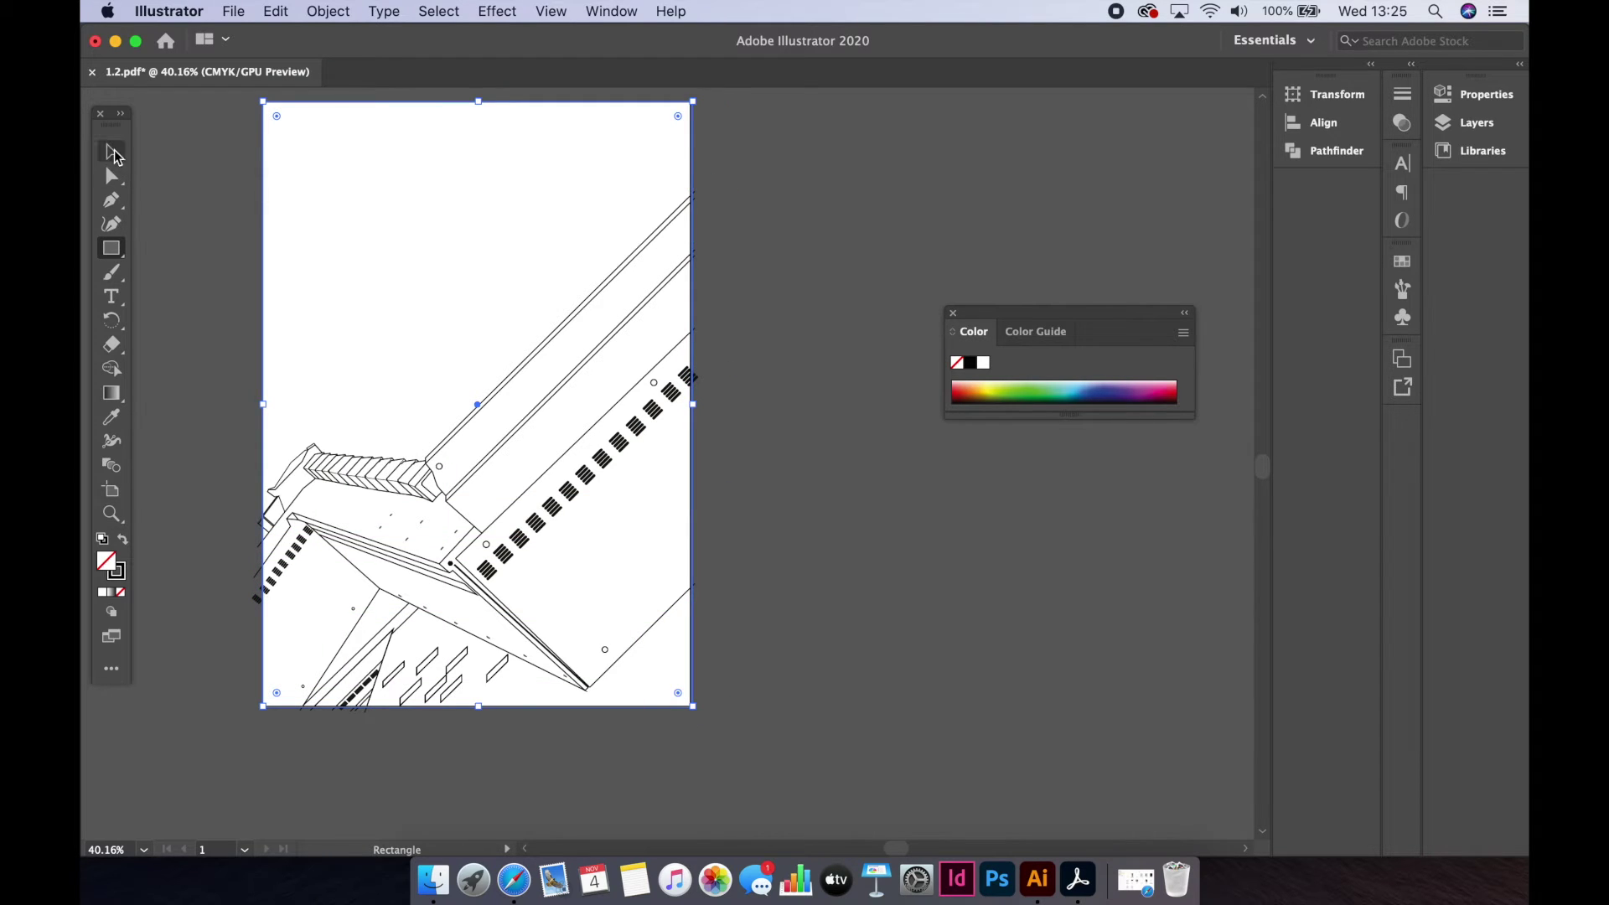
- Select all the artwork together with the new rectangle
{"action": "left_click", "coordinate": [111, 152]}
{"action": "left_click", "coordinate": [171, 179]}
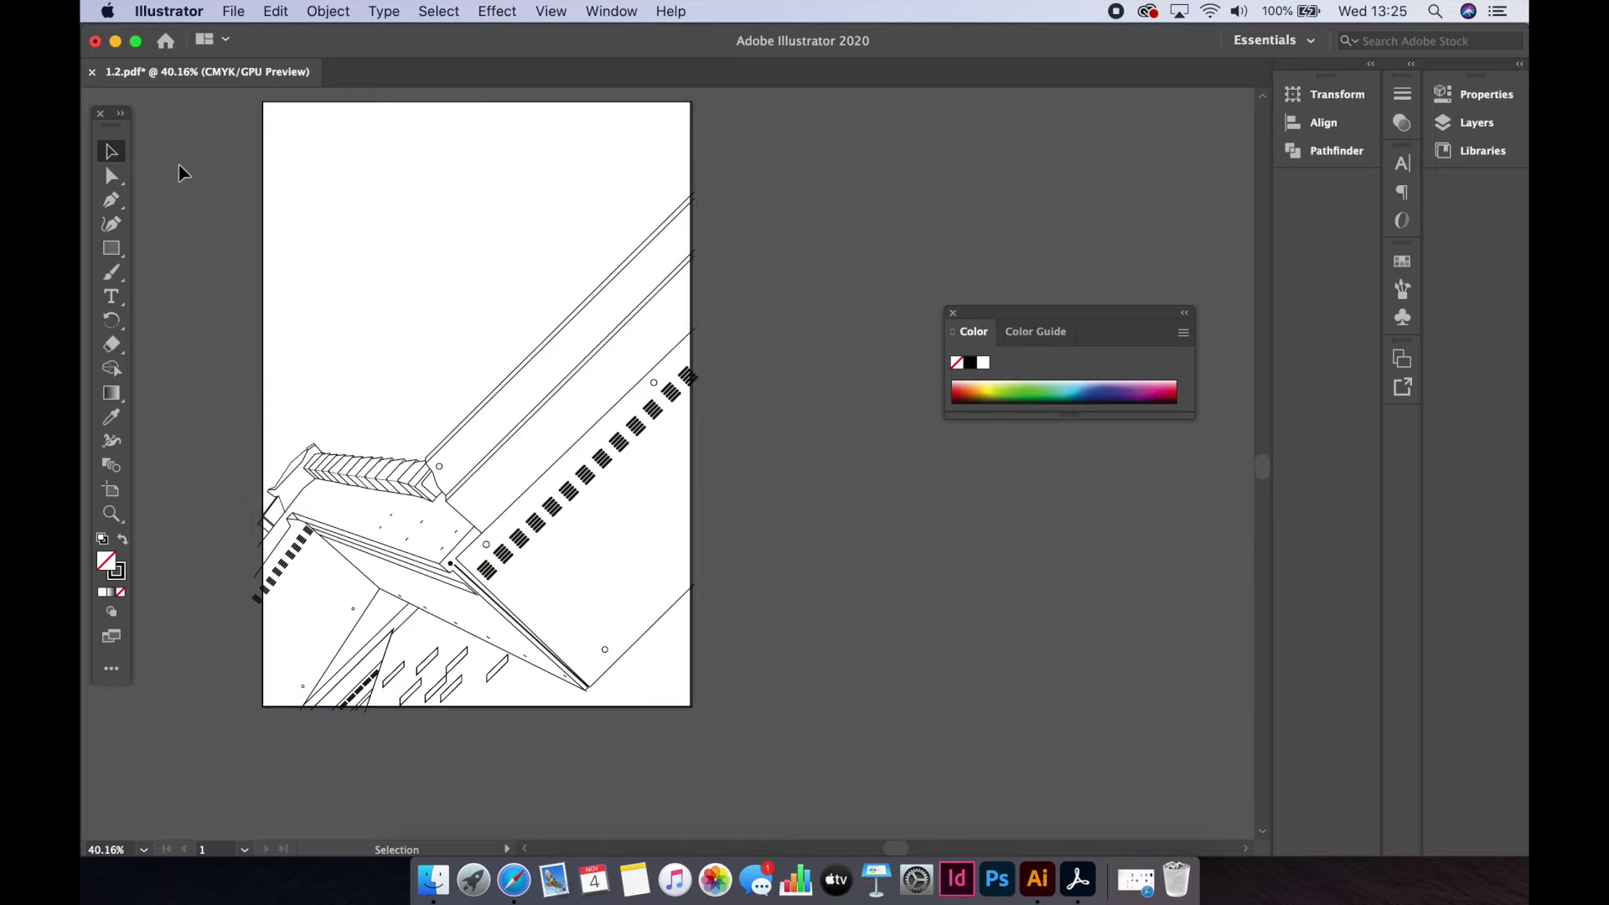
{"action": "key", "text": "super+a"}
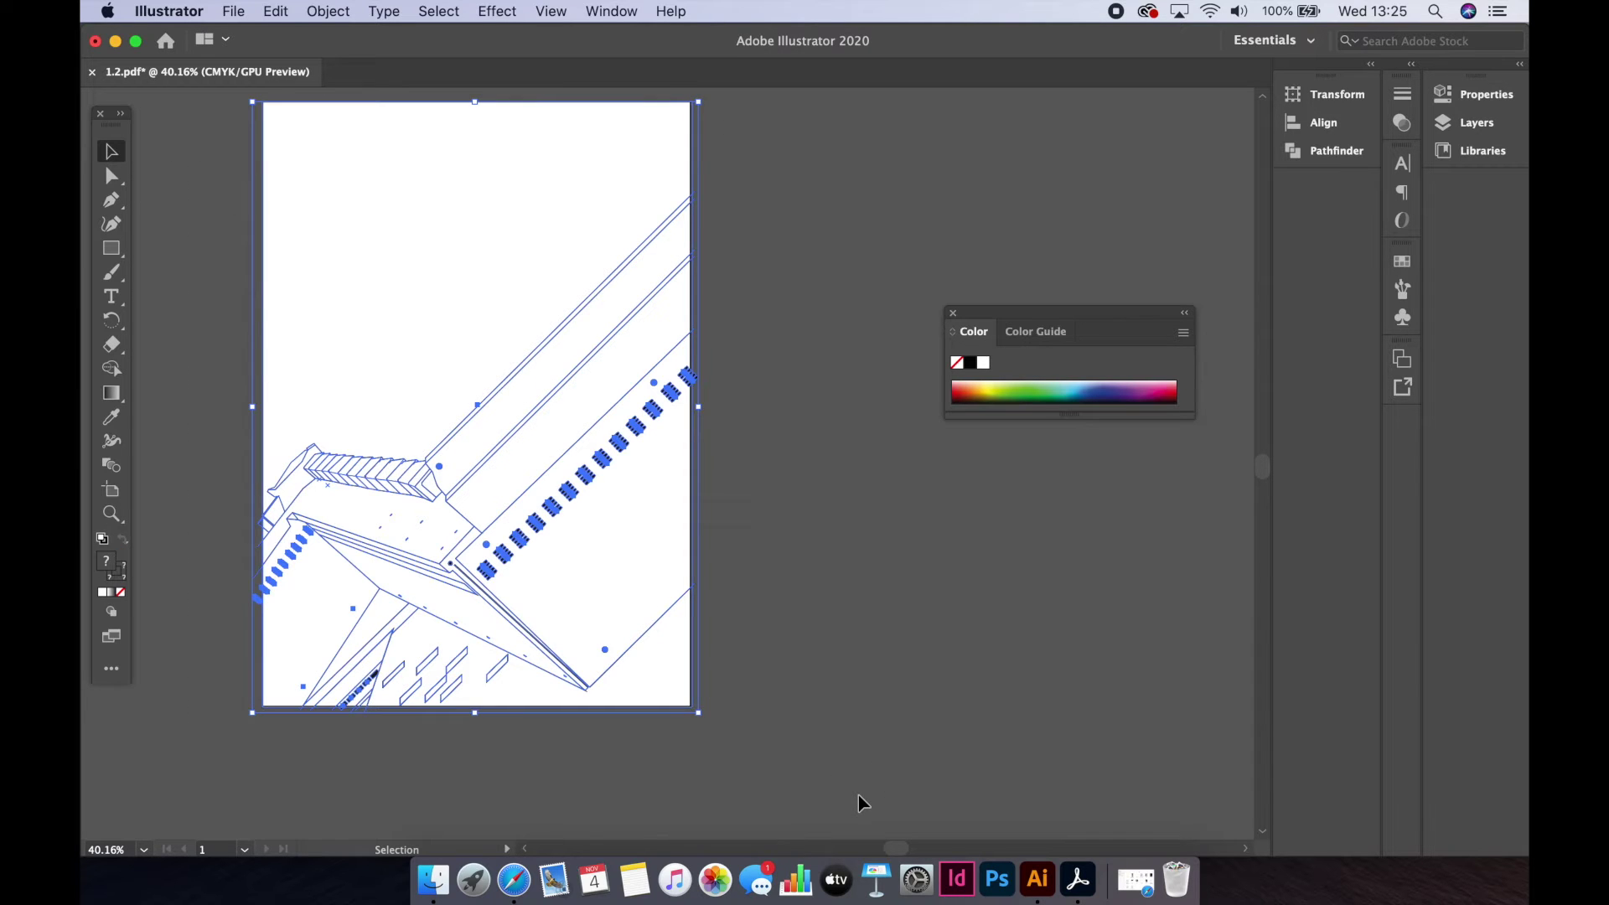
- Set a bright blue fill and Shape Builder-fill the sky region above the building
{"action": "left_click", "coordinate": [112, 371]}
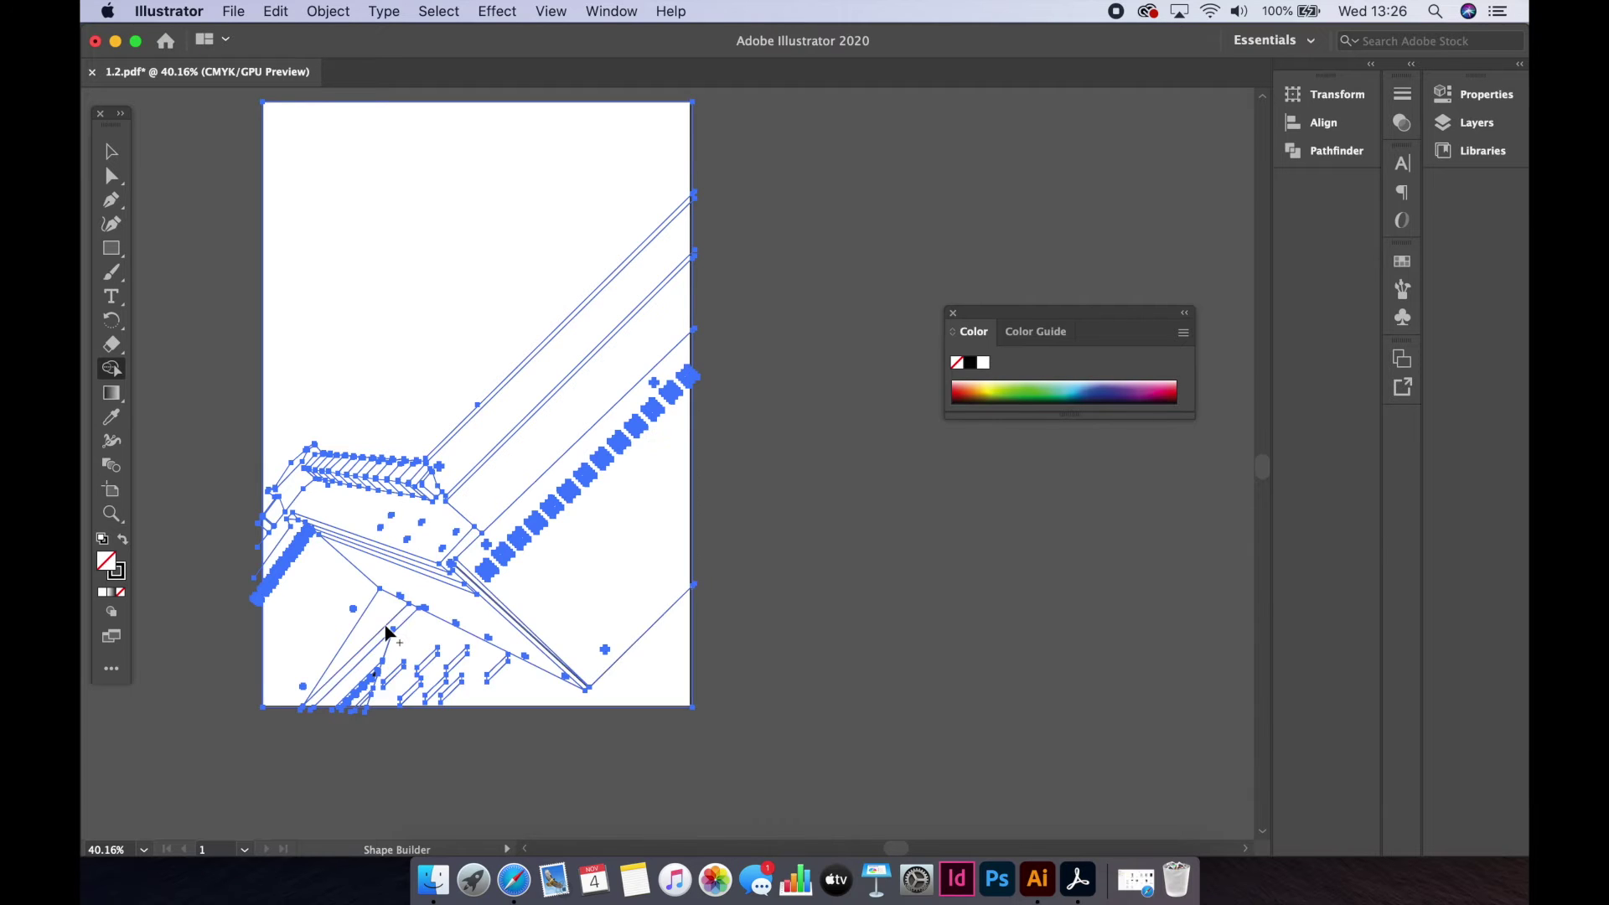
{"action": "double_click", "coordinate": [107, 561]}
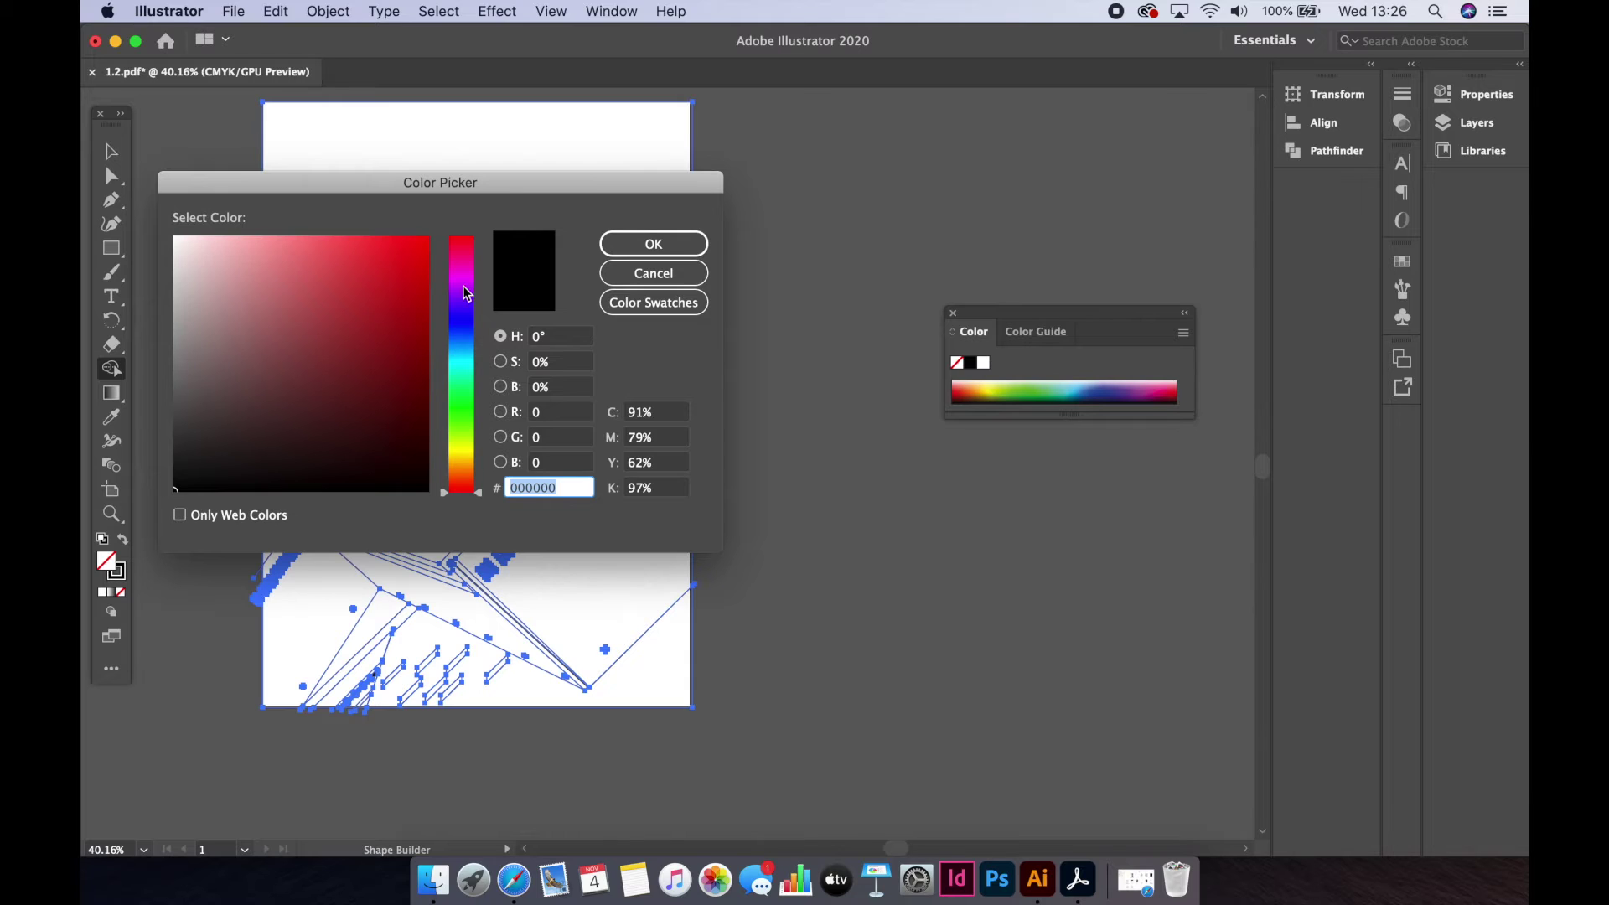
{"action": "left_click_drag", "start_coordinate": [464, 295], "coordinate": [467, 347]}
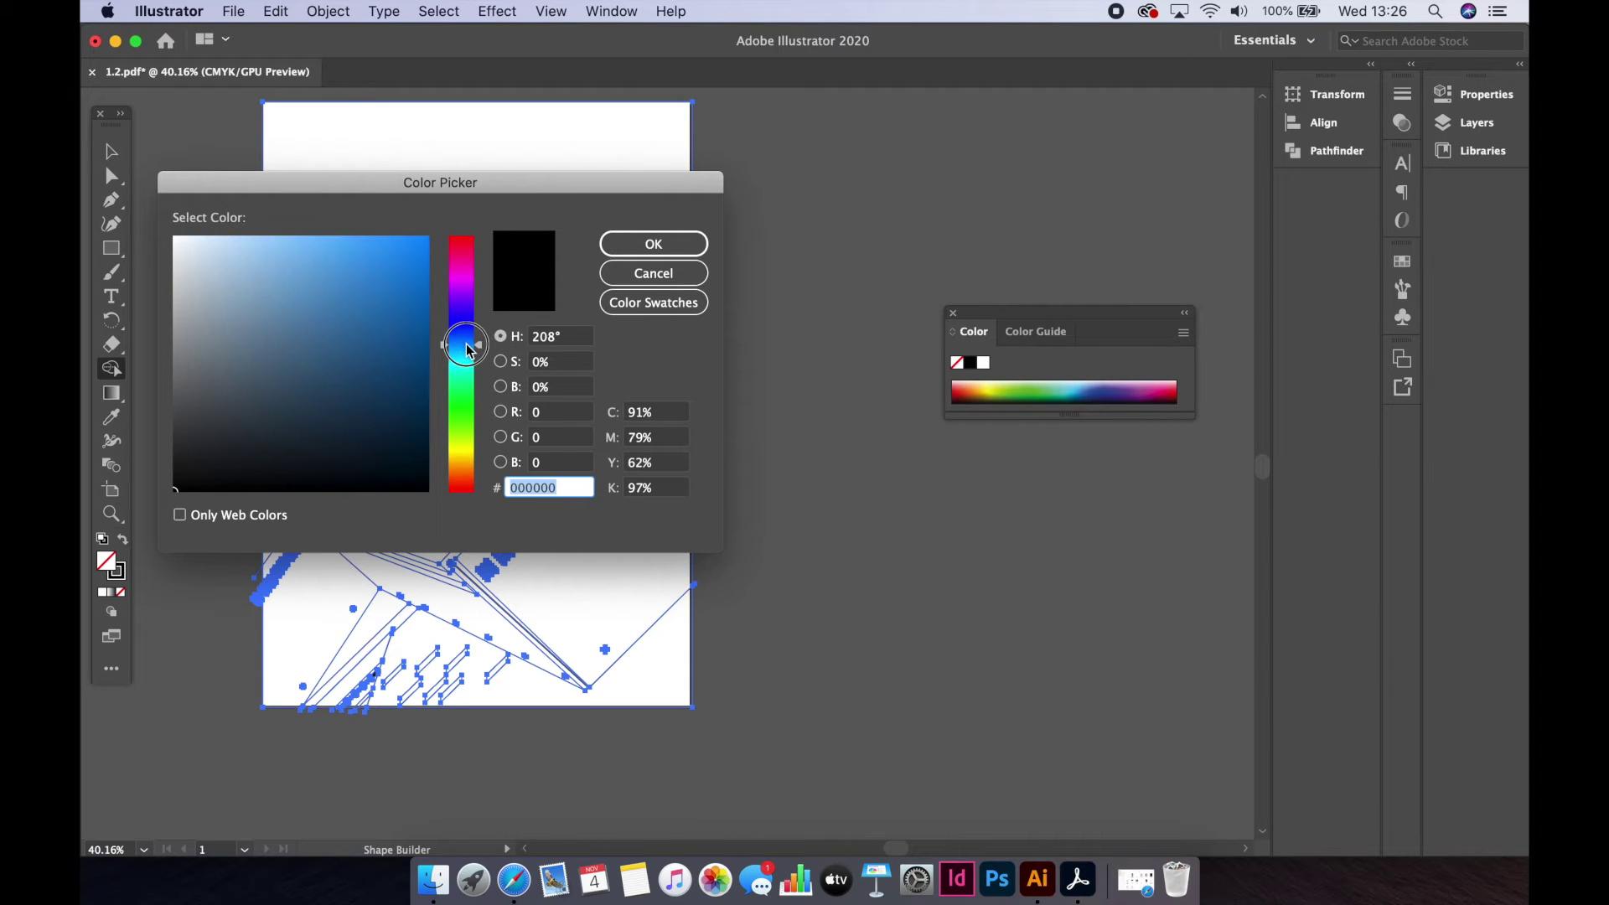
{"action": "left_click", "coordinate": [410, 297]}
{"action": "left_click_drag", "start_coordinate": [410, 286], "coordinate": [406, 265]}
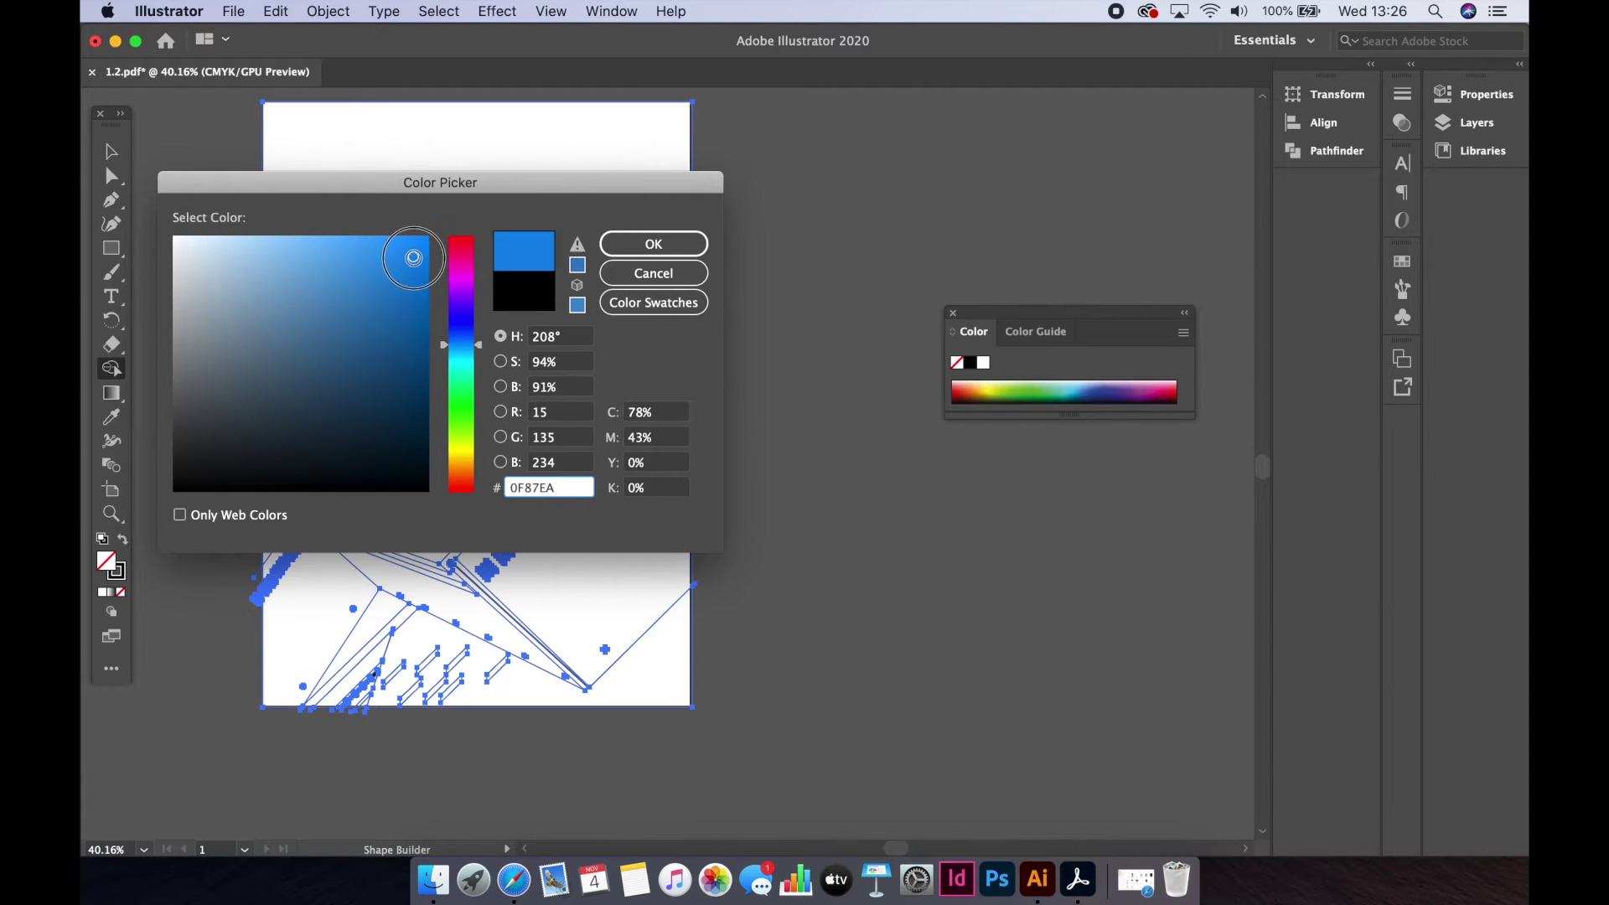
{"action": "left_click", "coordinate": [653, 244]}
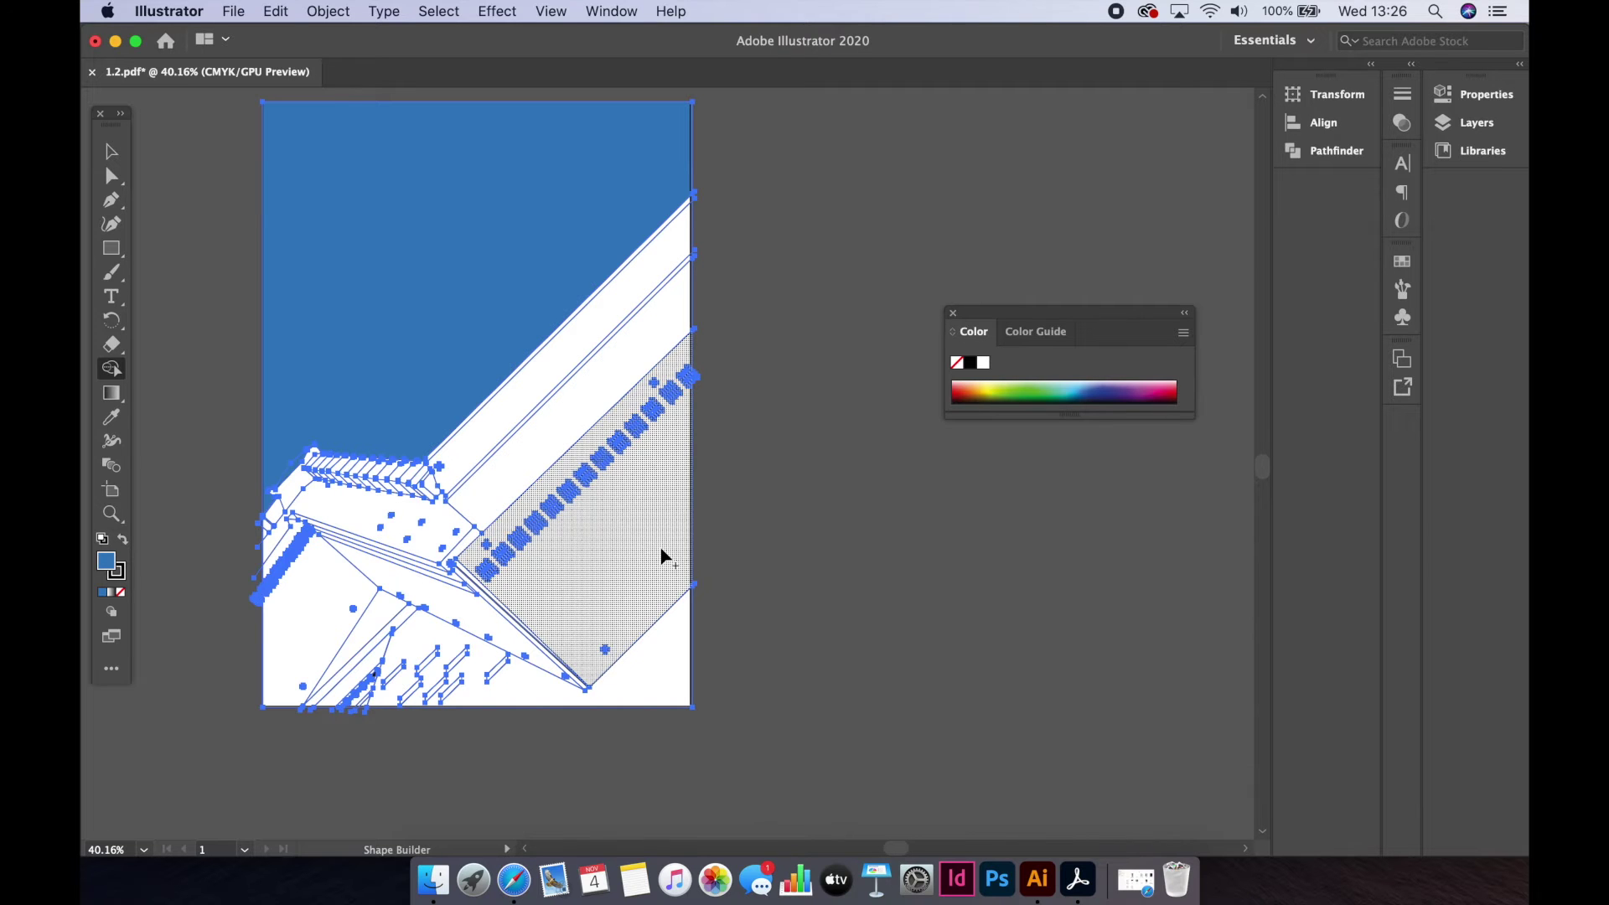
{"action": "left_click", "coordinate": [306, 615]}
{"action": "scroll", "coordinate": [312, 616], "scroll_direction": "up", "scroll_amount": 1}
{"action": "scroll", "coordinate": [312, 612], "scroll_direction": "up", "scroll_amount": 5}
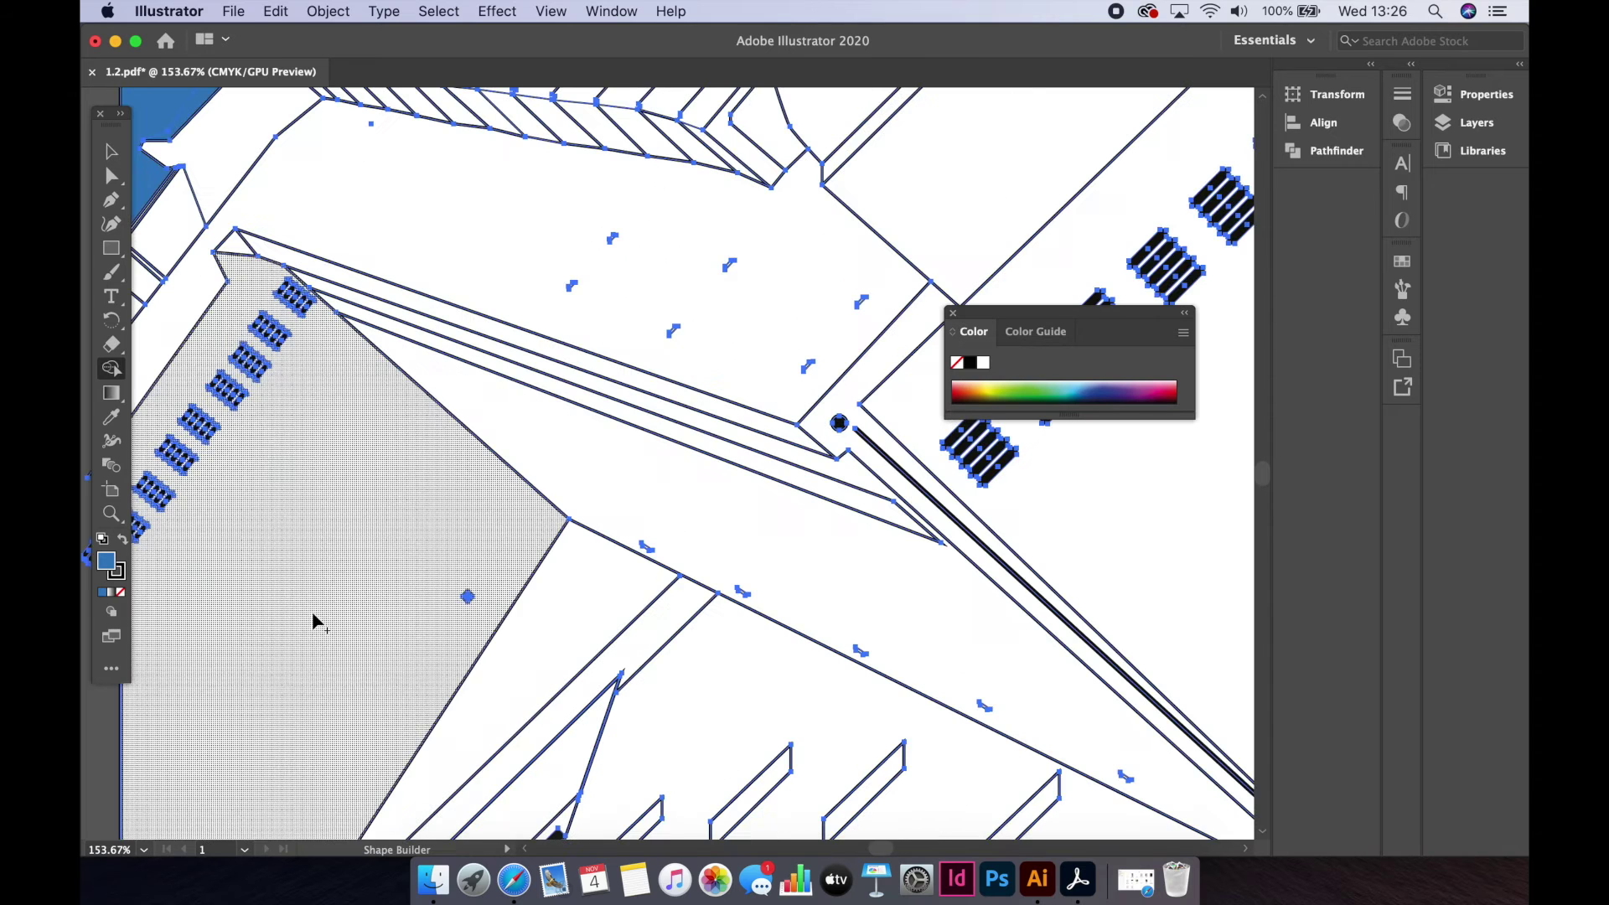
{"action": "scroll", "coordinate": [537, 608], "scroll_direction": "down", "scroll_amount": 5}
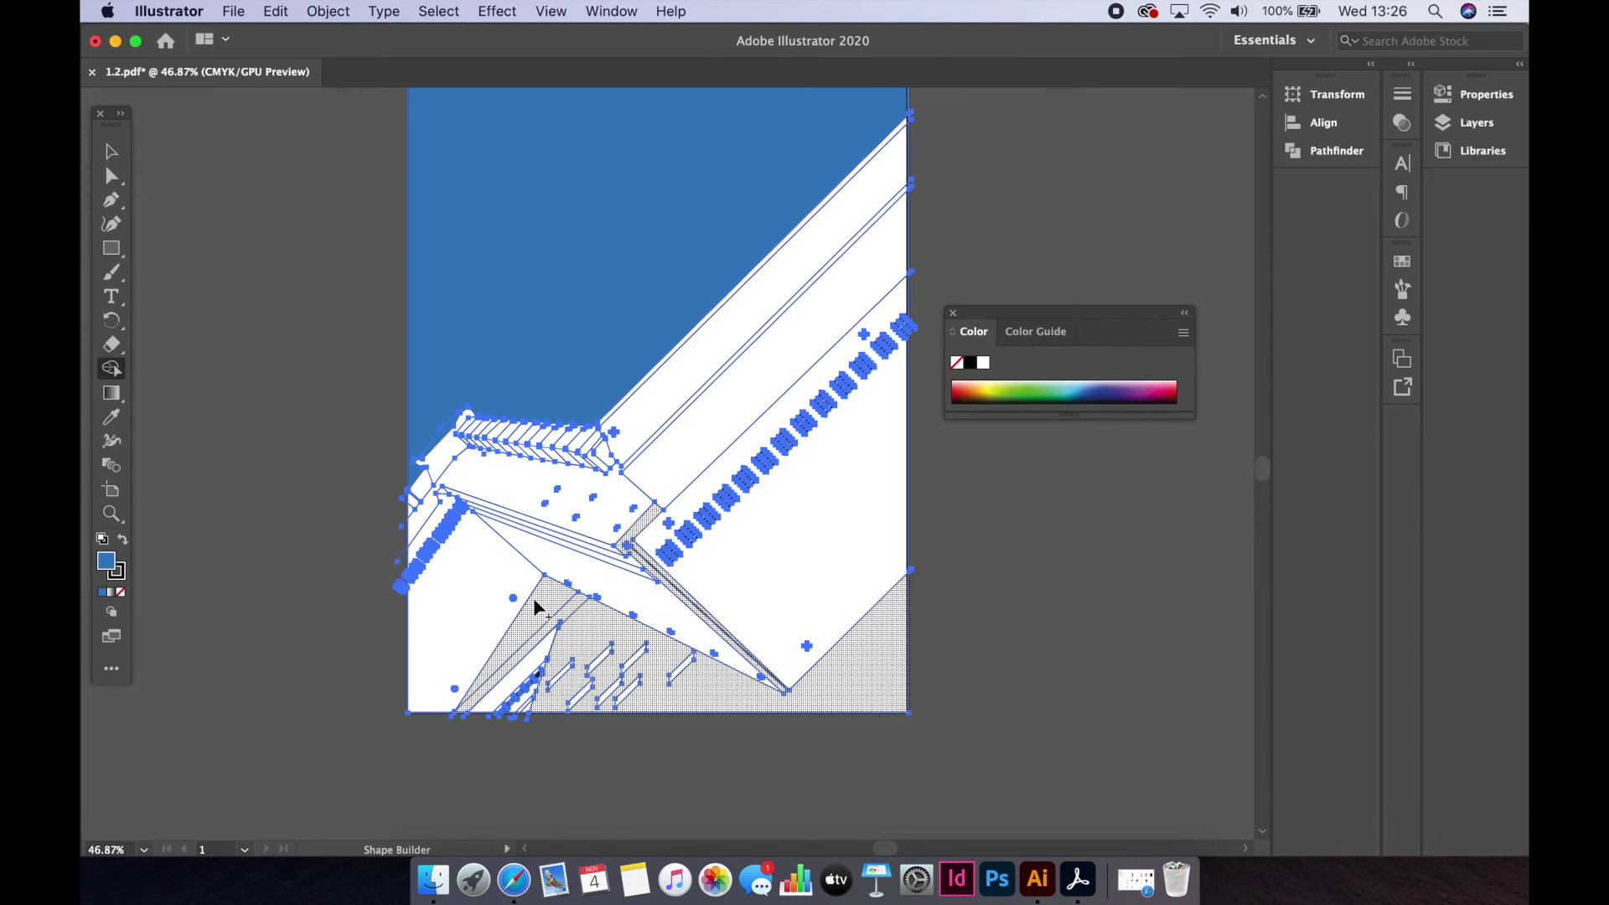
{"action": "key", "text": "v"}
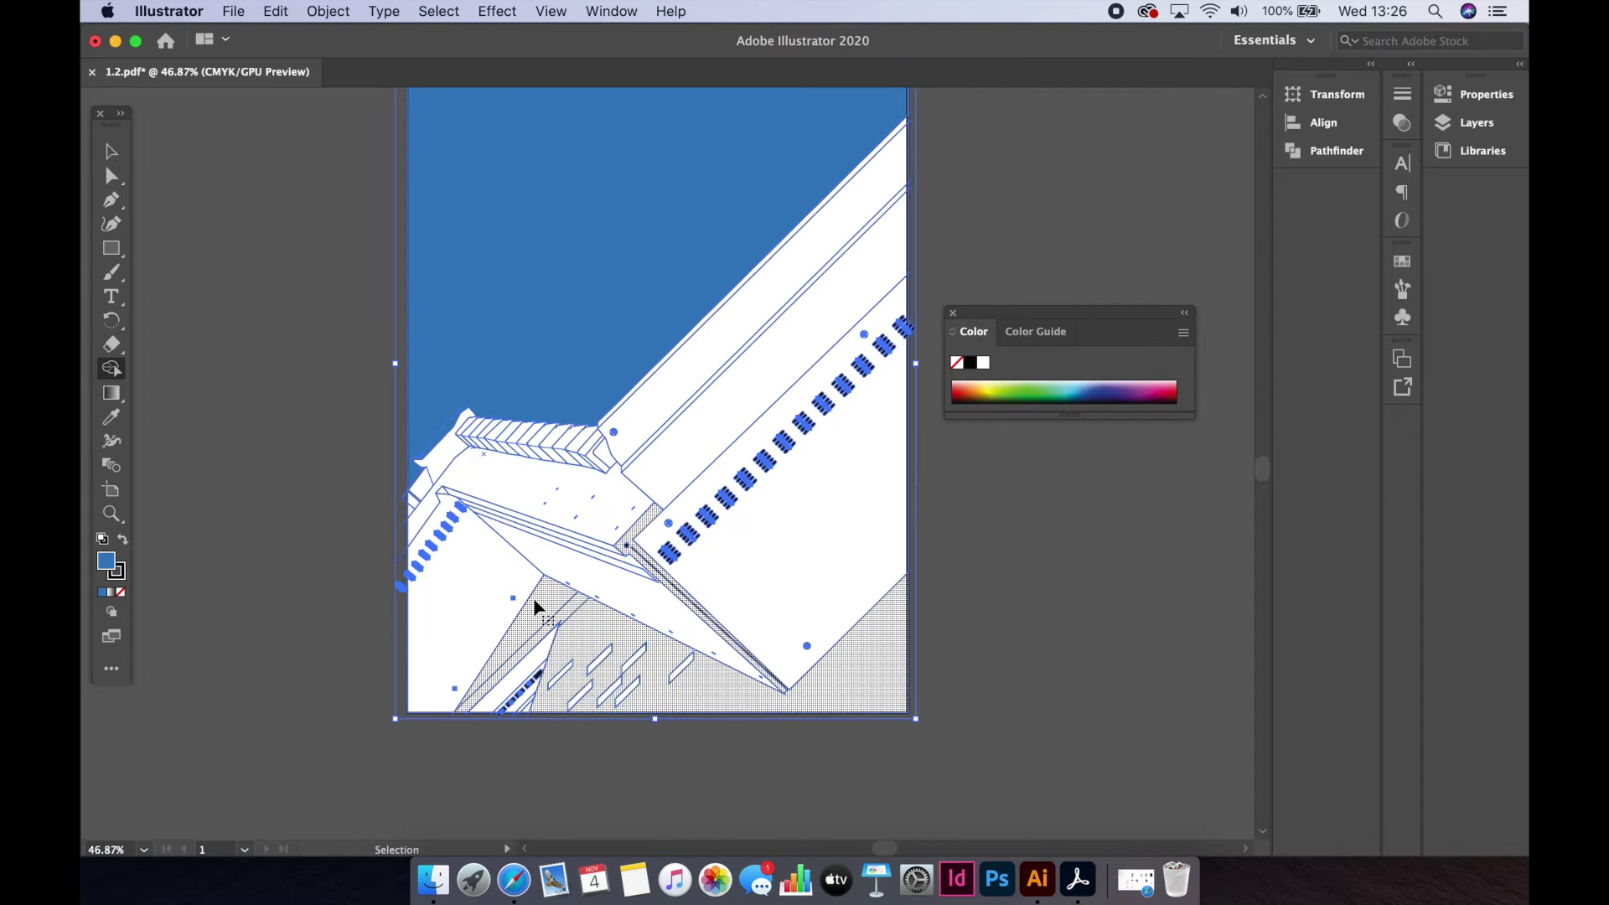
{"action": "key", "text": "super+y"}
{"action": "key", "text": "shift+m"}
{"action": "scroll", "coordinate": [603, 600], "scroll_direction": "up", "scroll_amount": 3}
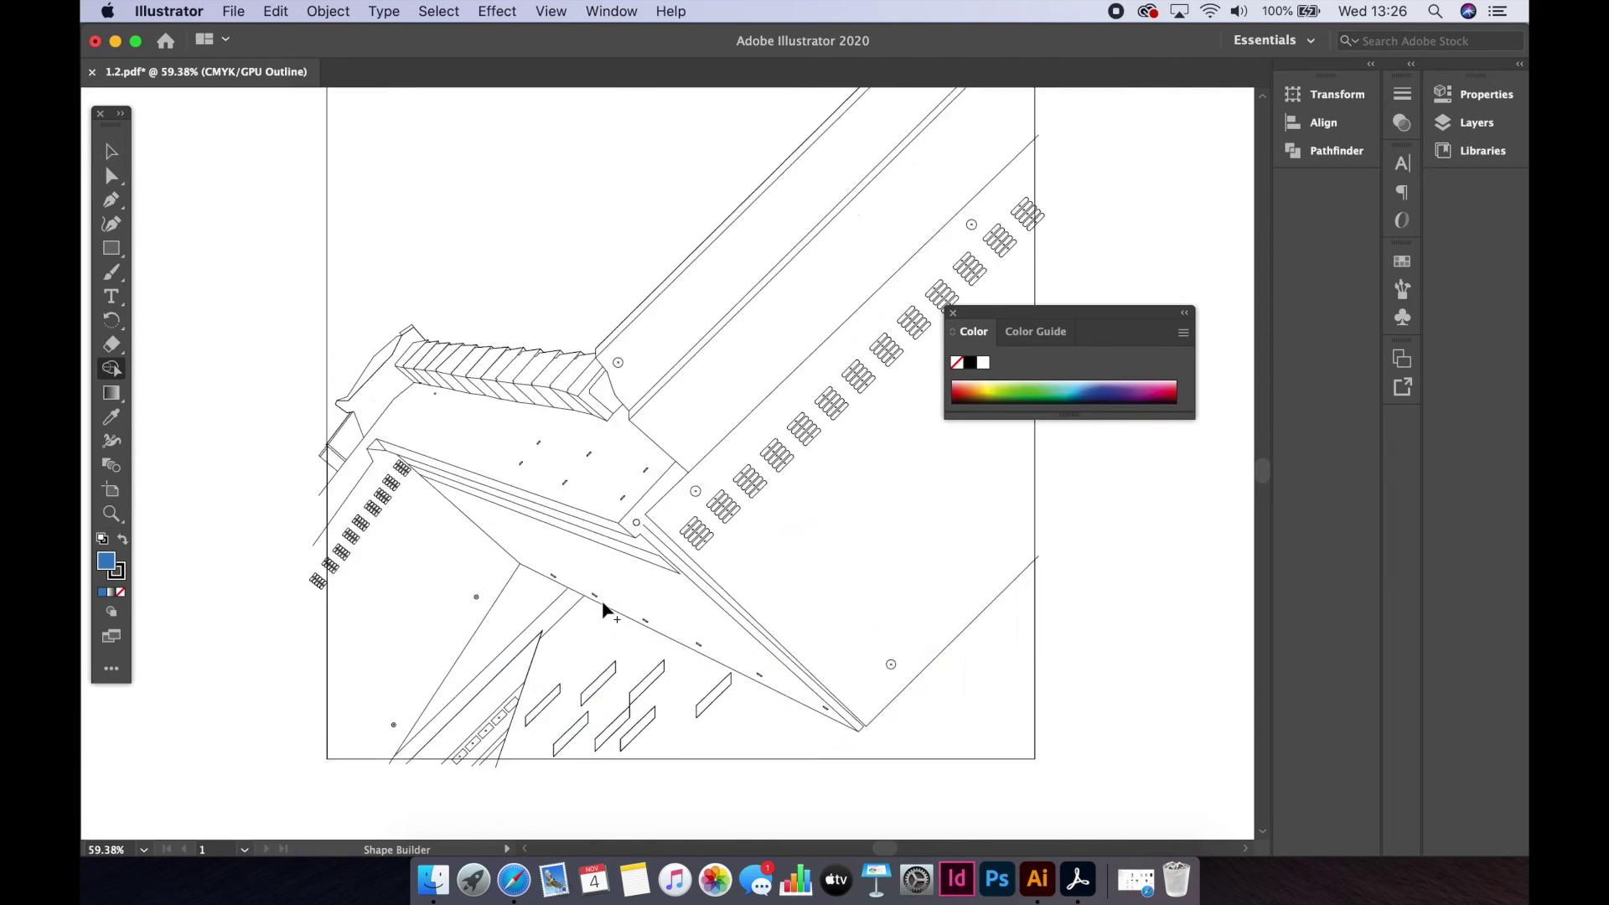
{"action": "scroll", "coordinate": [603, 600], "scroll_direction": "up", "scroll_amount": 3}
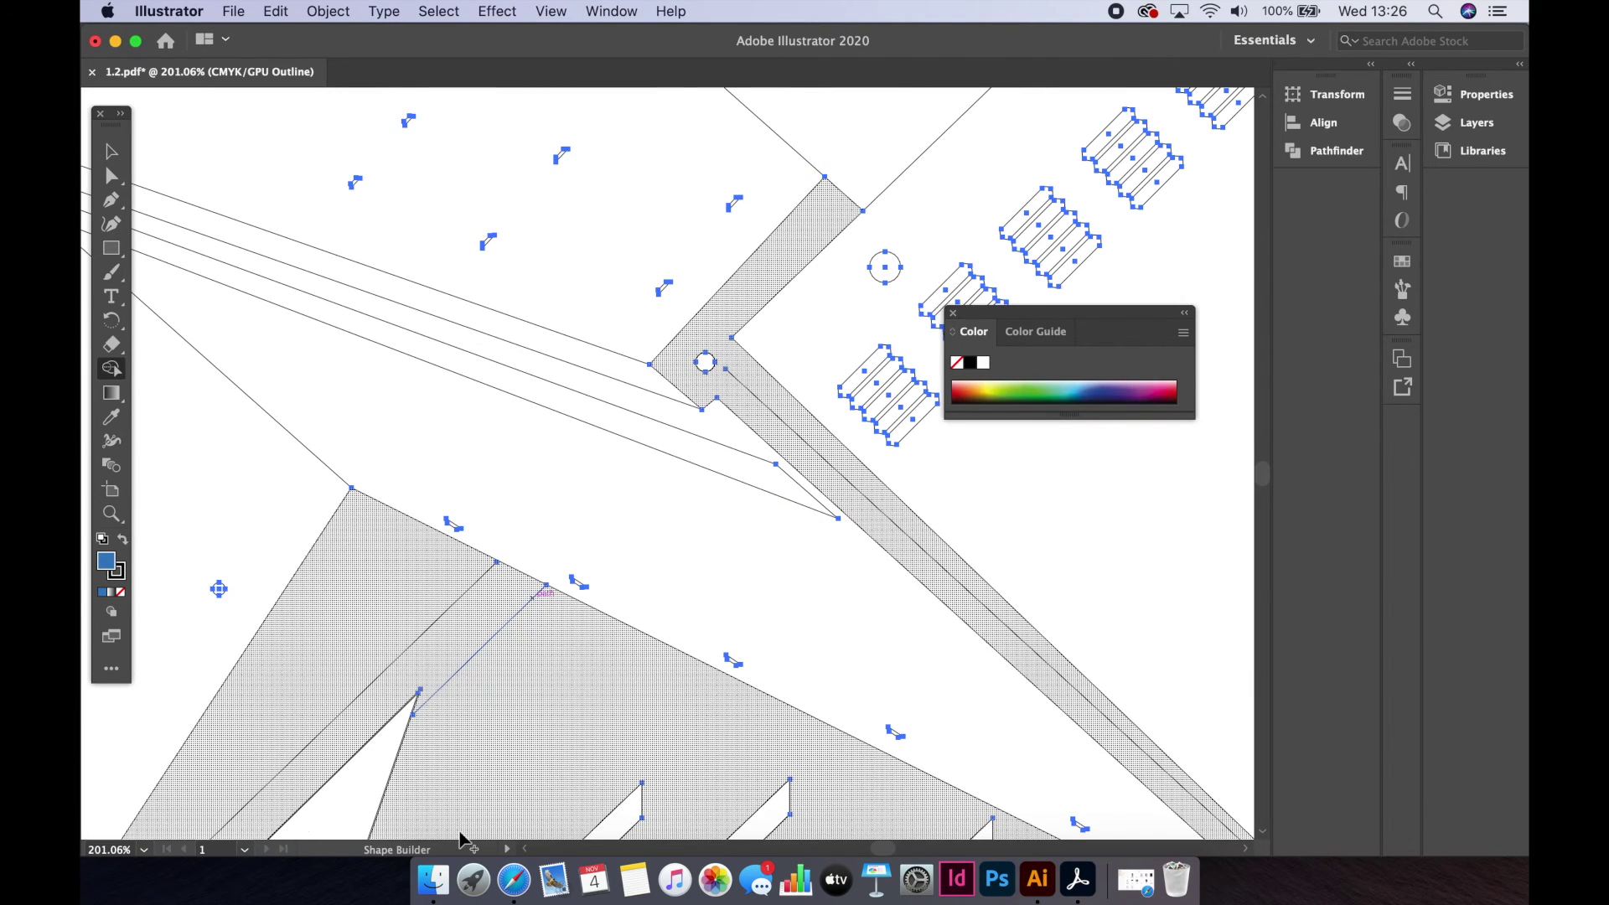
{"action": "key", "text": "super+minus"}
{"action": "key", "text": "super+minus"}
{"action": "key", "text": "super+minus"}
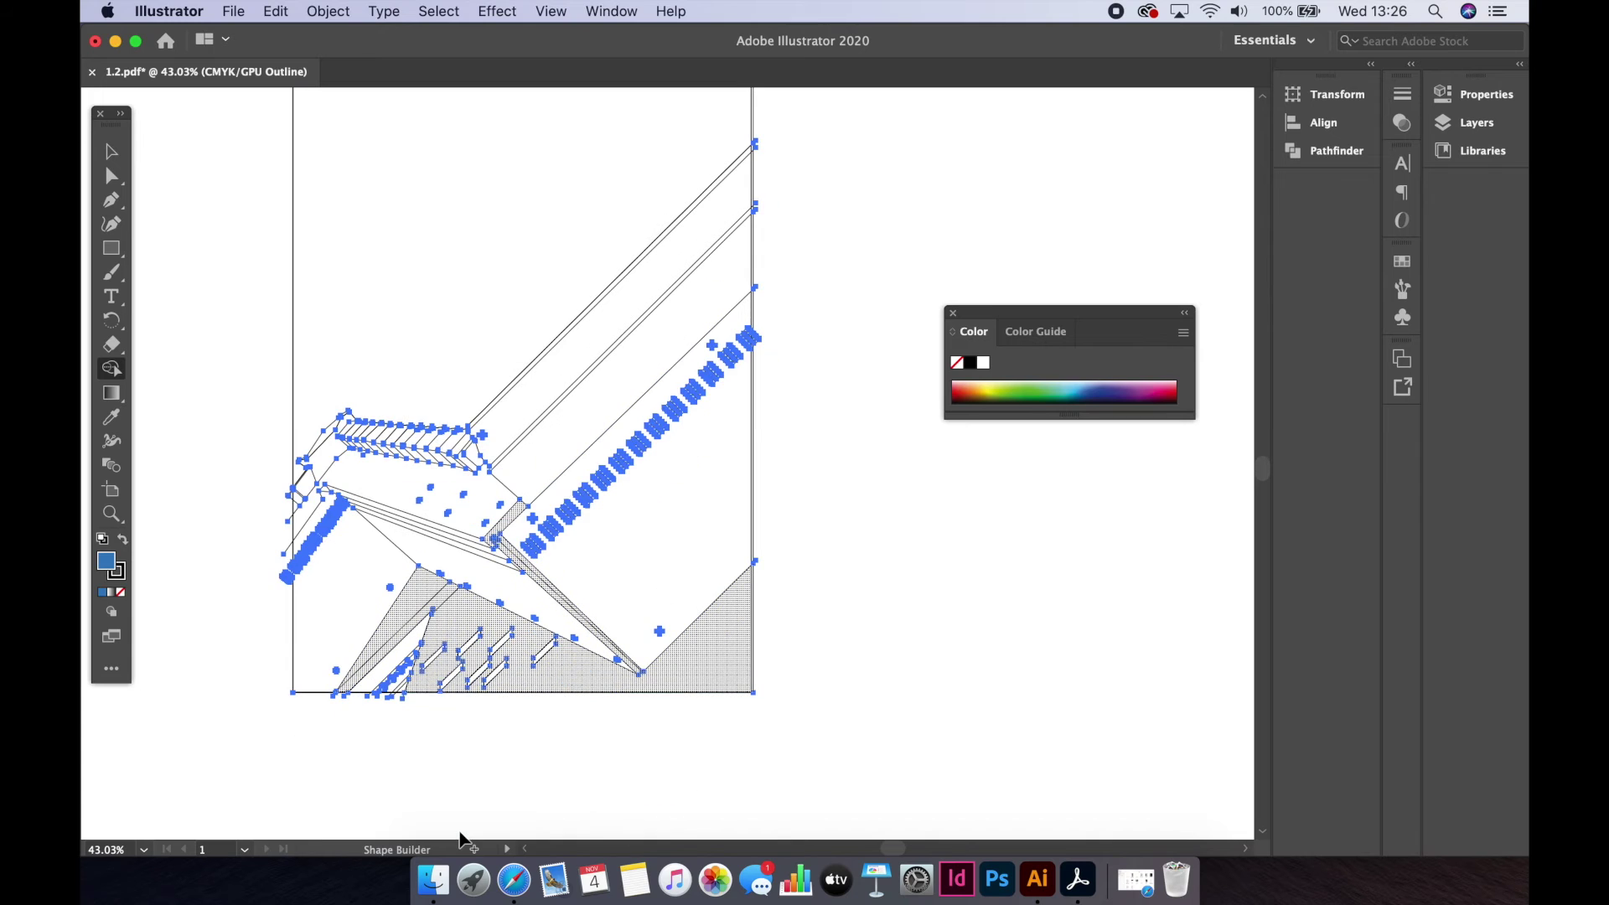
{"action": "key", "text": "super+y"}
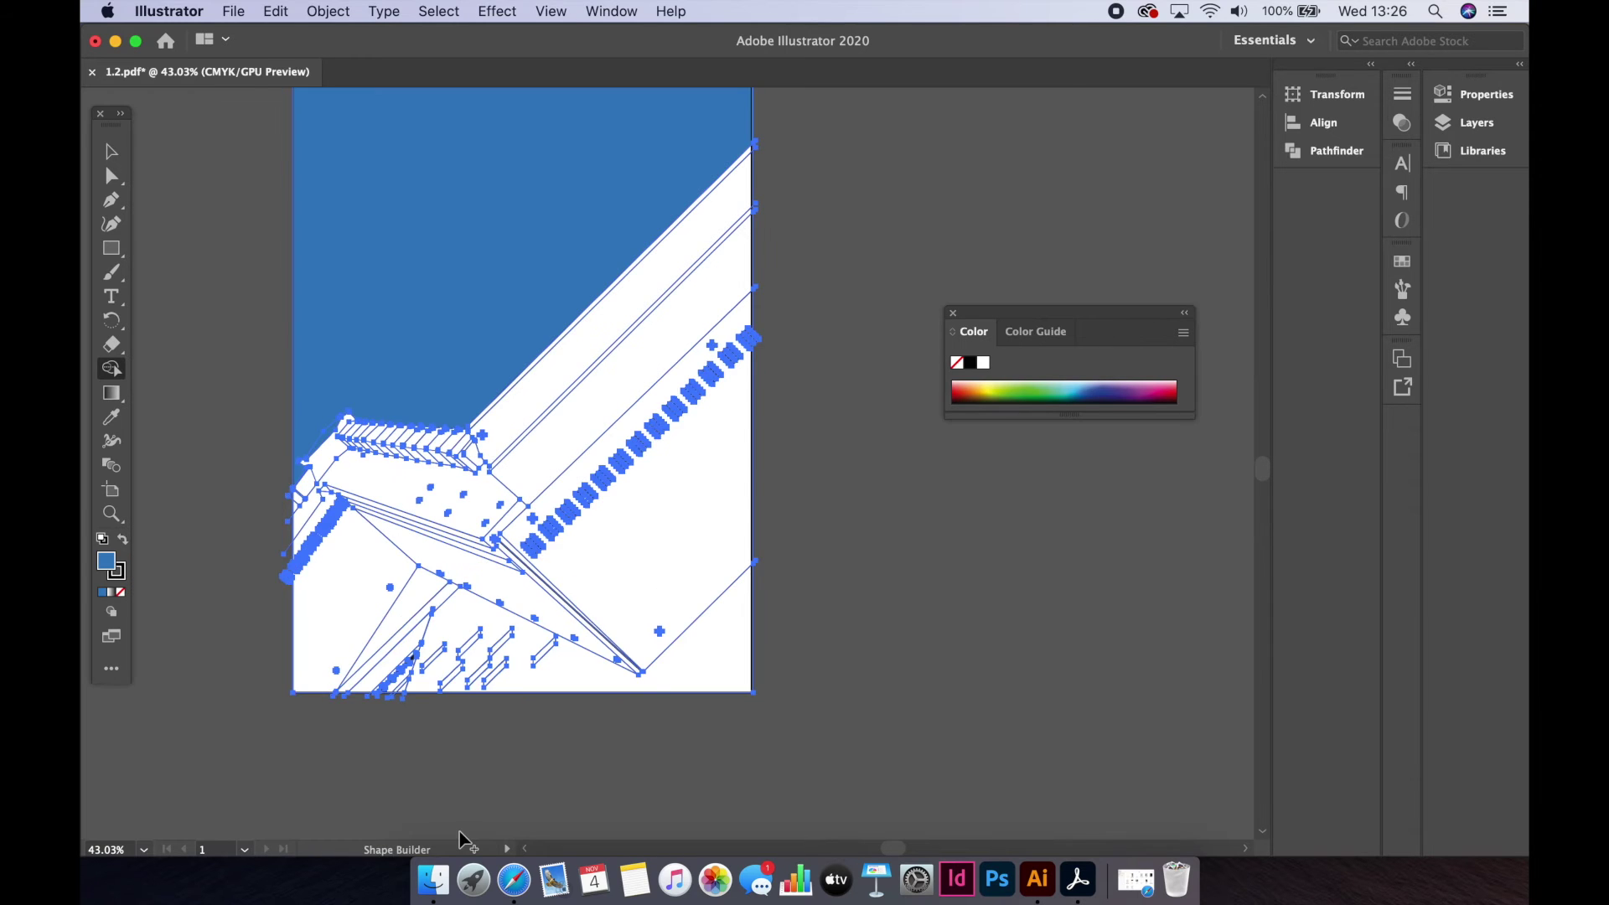
{"action": "scroll", "coordinate": [466, 830], "scroll_direction": "up", "scroll_amount": 5}
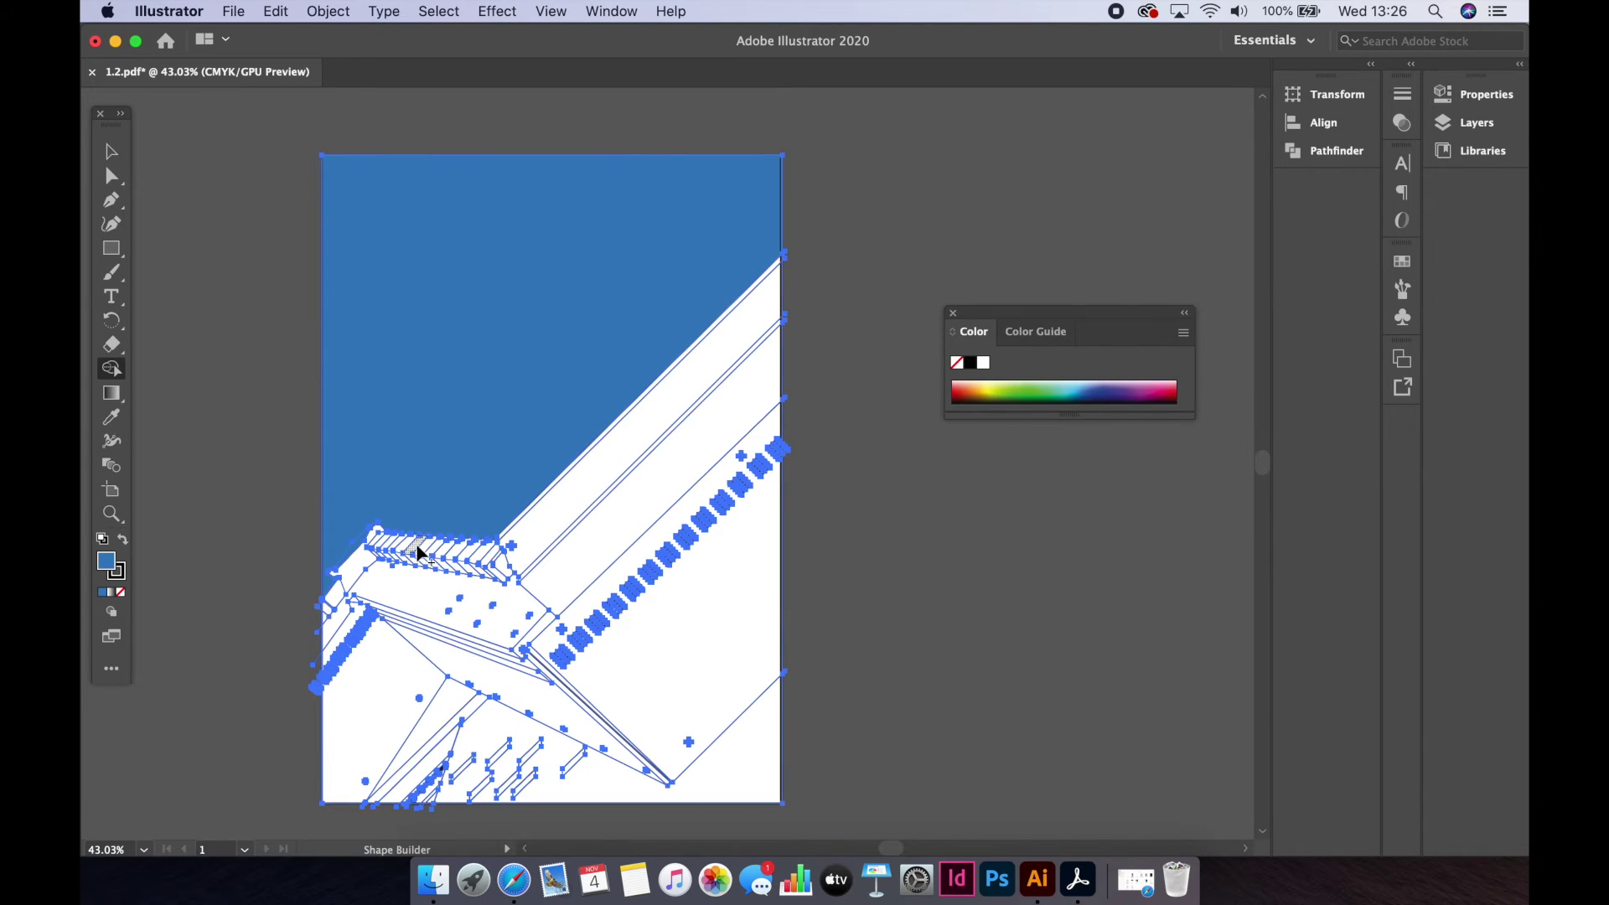
{"action": "left_click", "coordinate": [329, 11]}
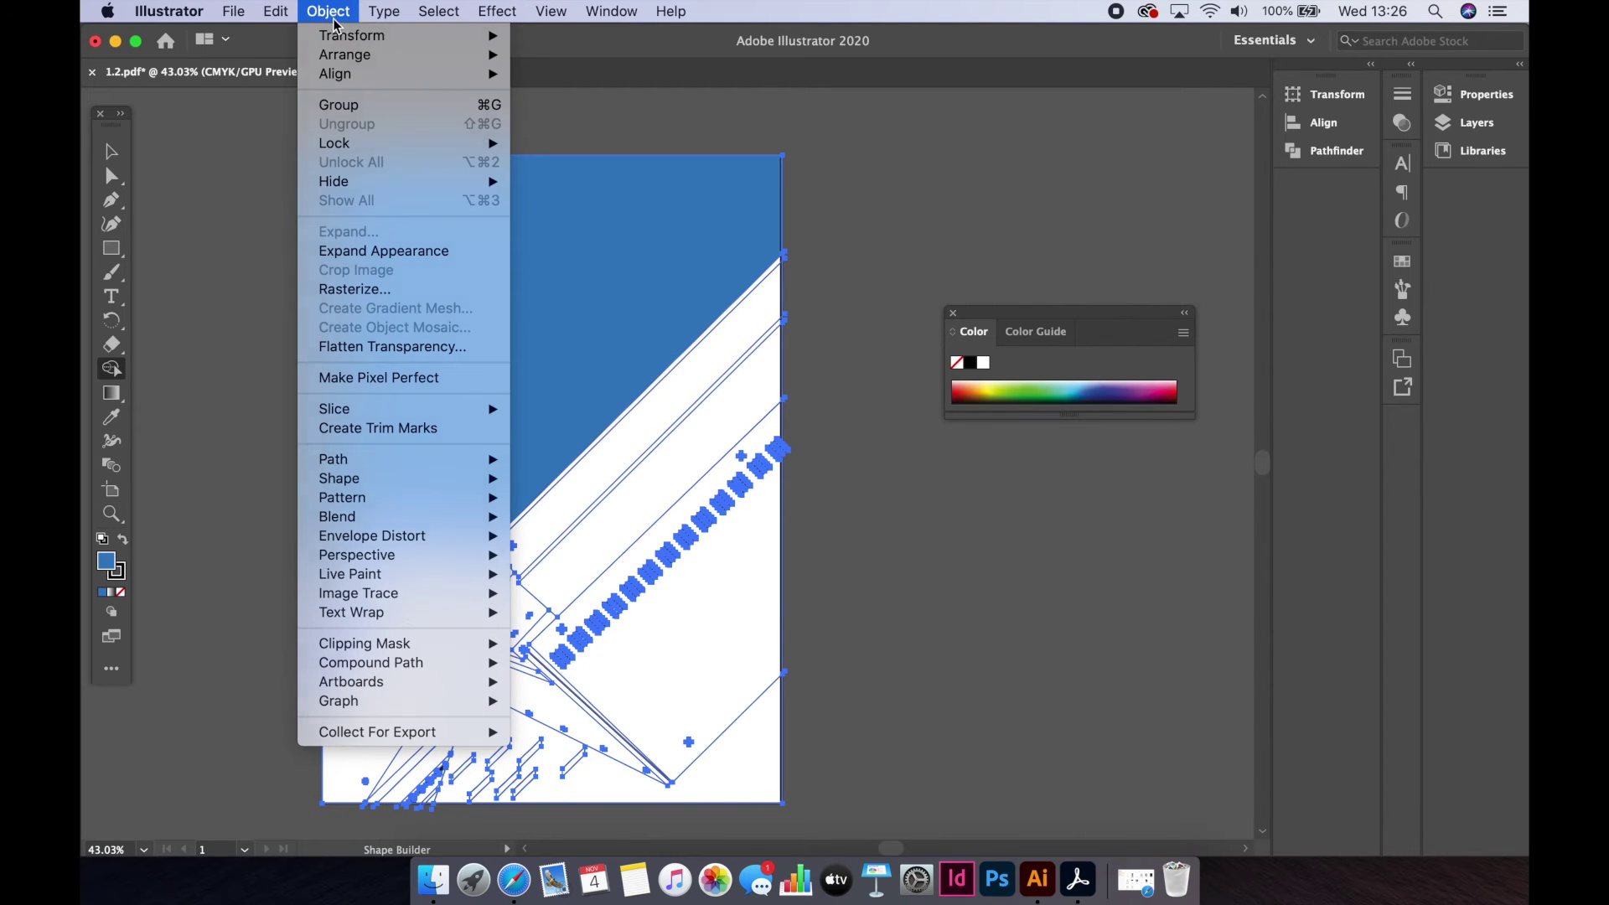
- Expand the drawing's appearance, then expand its fills and strokes into plain paths
{"action": "left_click", "coordinate": [337, 17]}
{"action": "left_click", "coordinate": [338, 11]}
{"action": "left_click", "coordinate": [384, 250]}
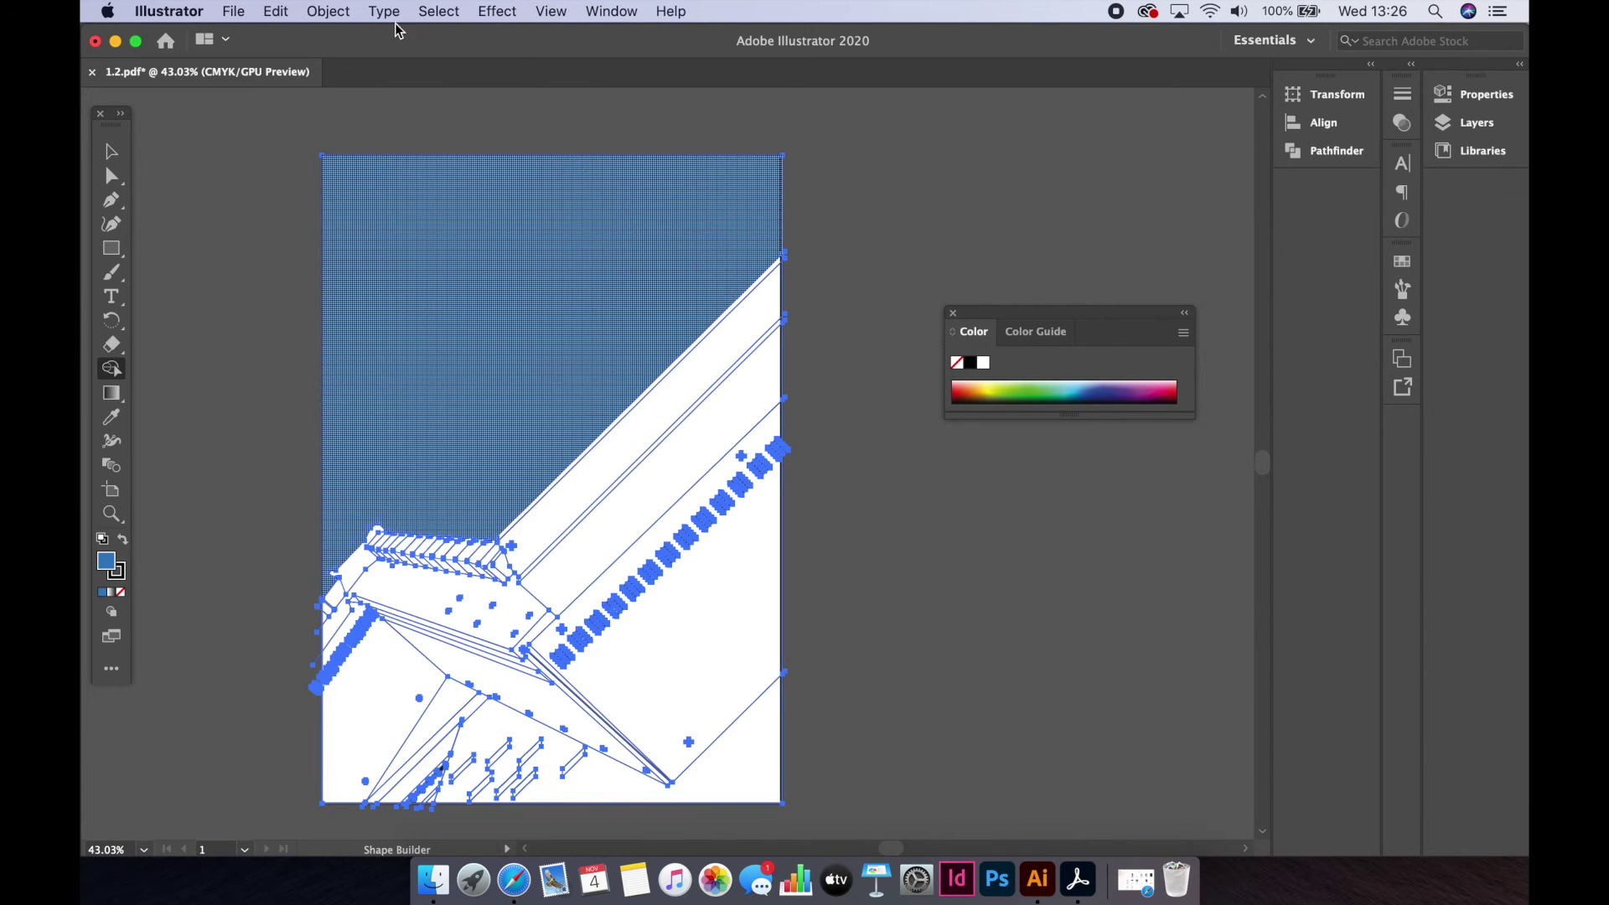
{"action": "left_click", "coordinate": [329, 11]}
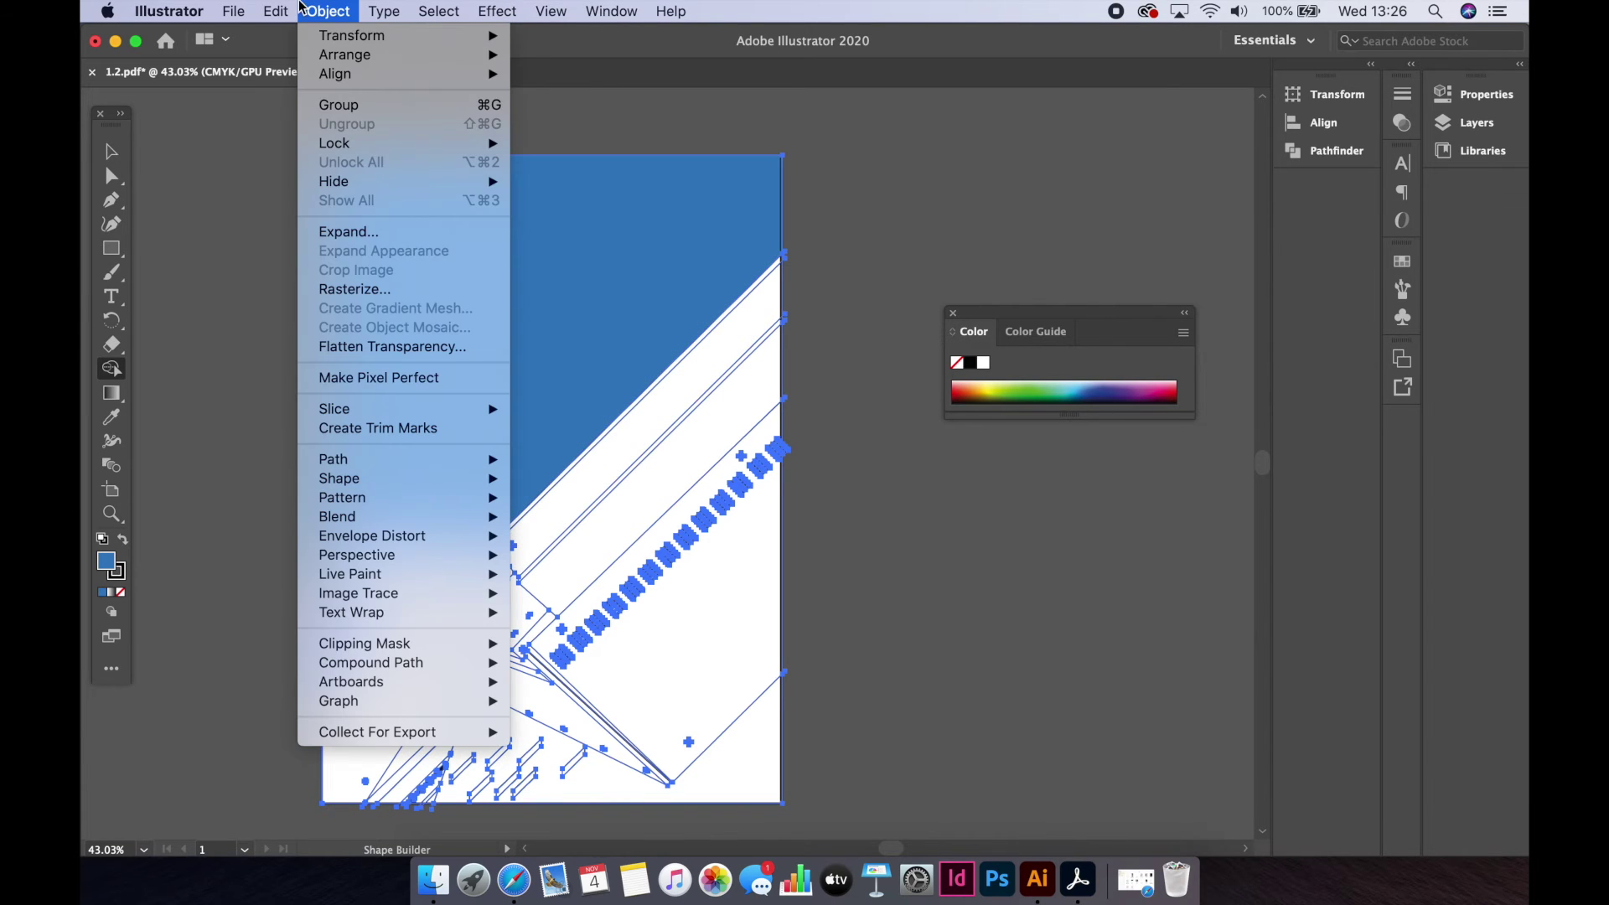
{"action": "left_click", "coordinate": [354, 235]}
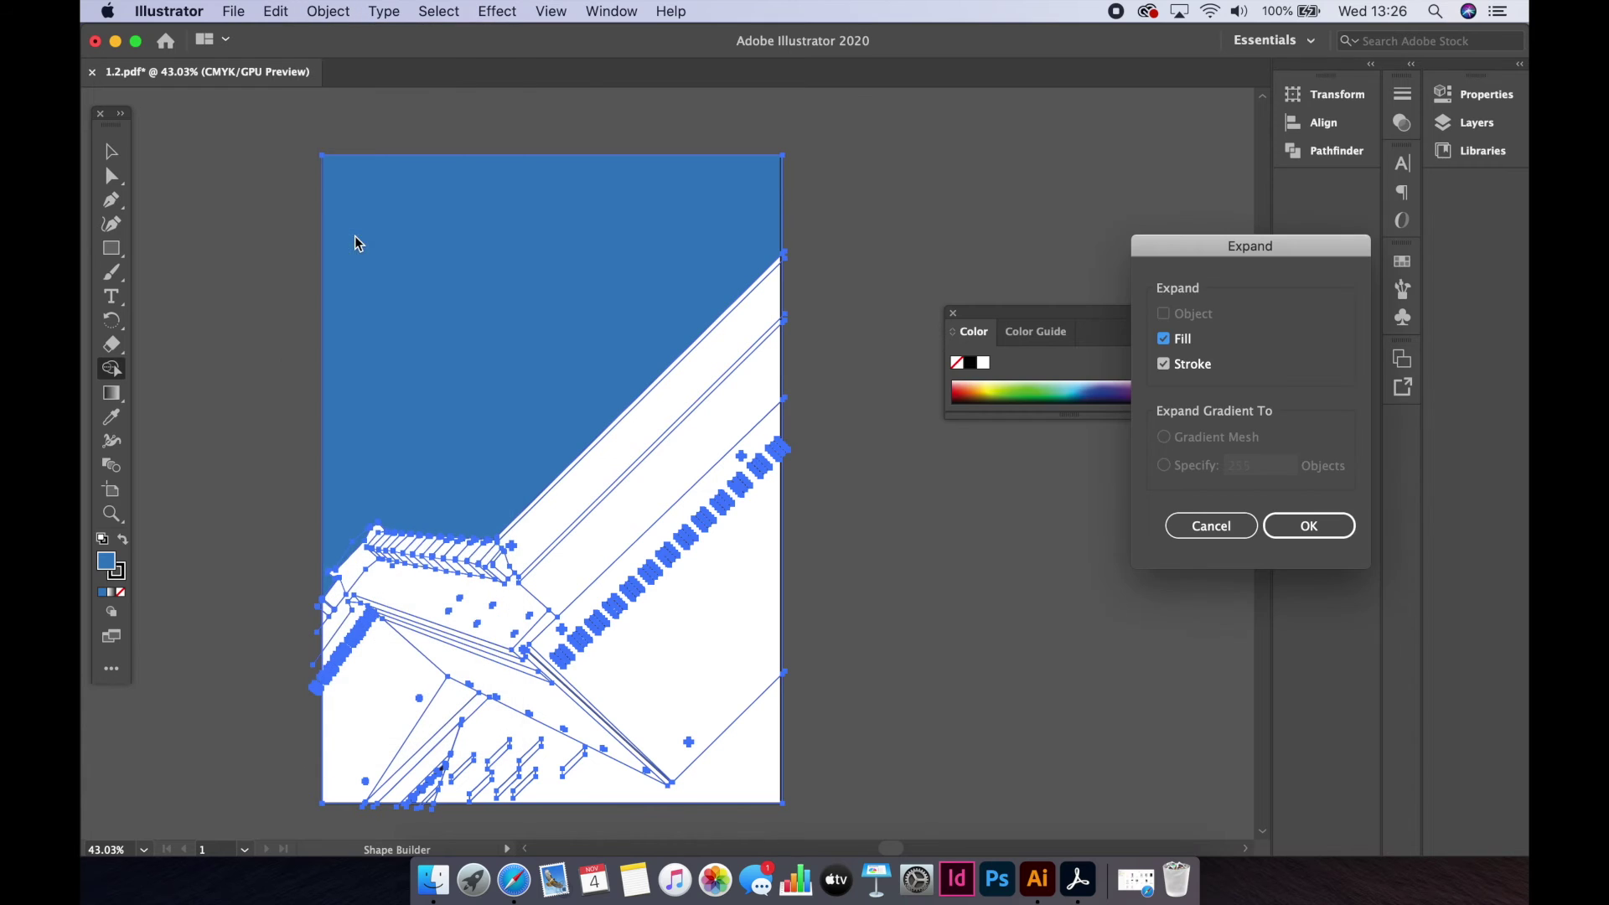
{"action": "left_click", "coordinate": [1309, 526]}
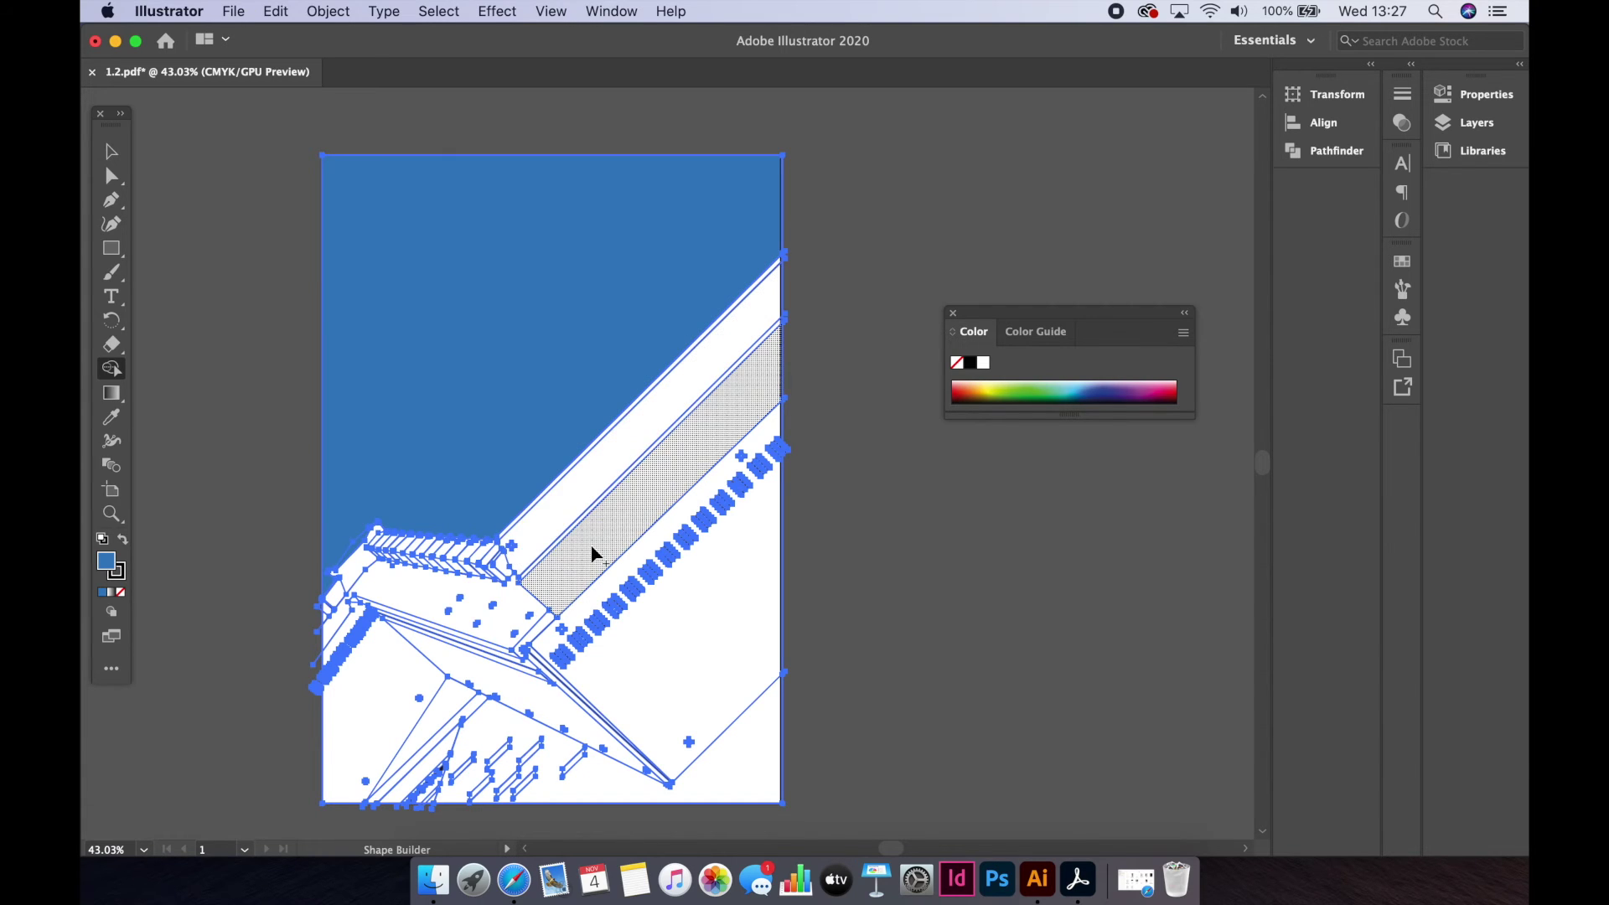
- Fill the lower-left facade panel and long diagonal band with pale blue A6C3DD
{"action": "double_click", "coordinate": [105, 564]}
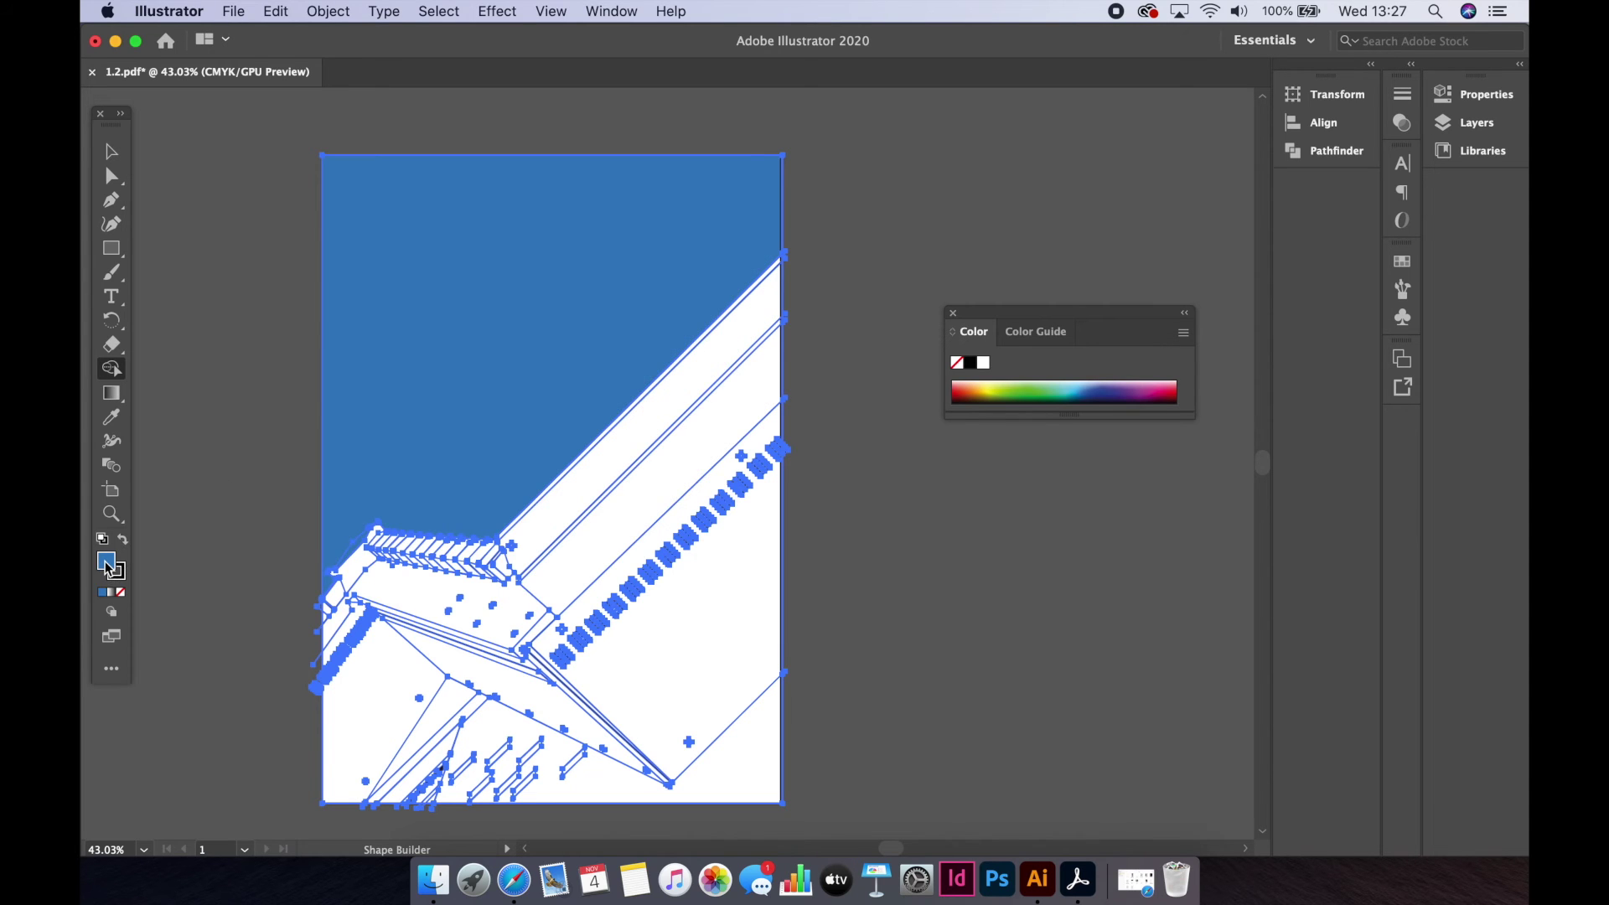
{"action": "mouse_move", "coordinate": [461, 345]}
{"action": "left_mouse_down"}
{"action": "mouse_move", "coordinate": [472, 307]}
{"action": "mouse_move", "coordinate": [467, 343]}
{"action": "left_mouse_up"}
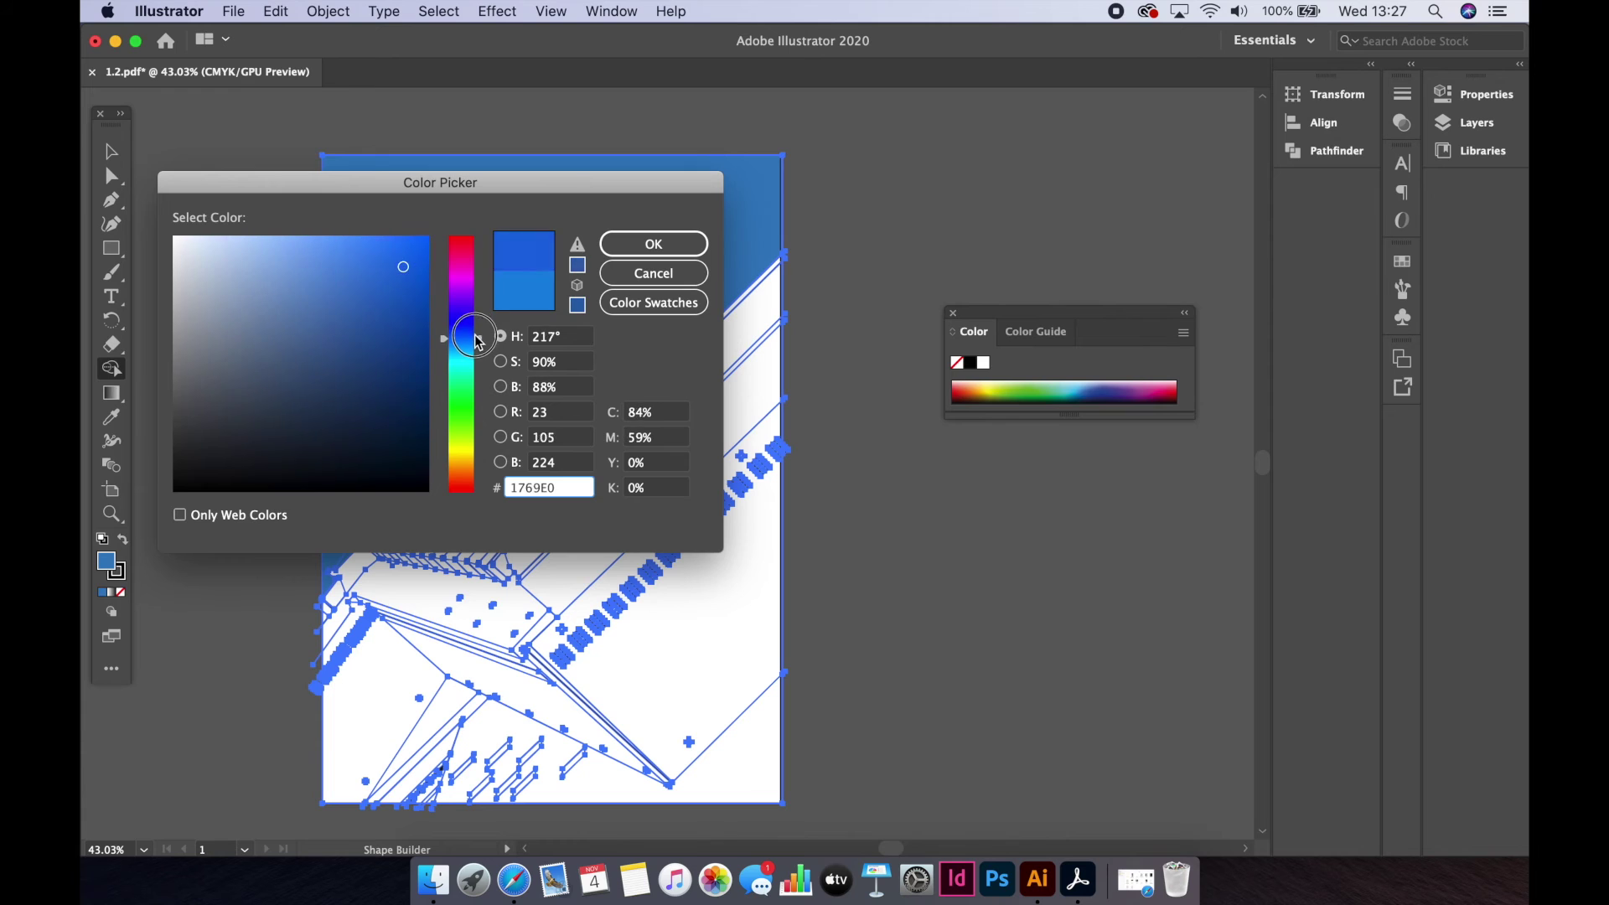
{"action": "left_click_drag", "start_coordinate": [403, 267], "coordinate": [235, 269]}
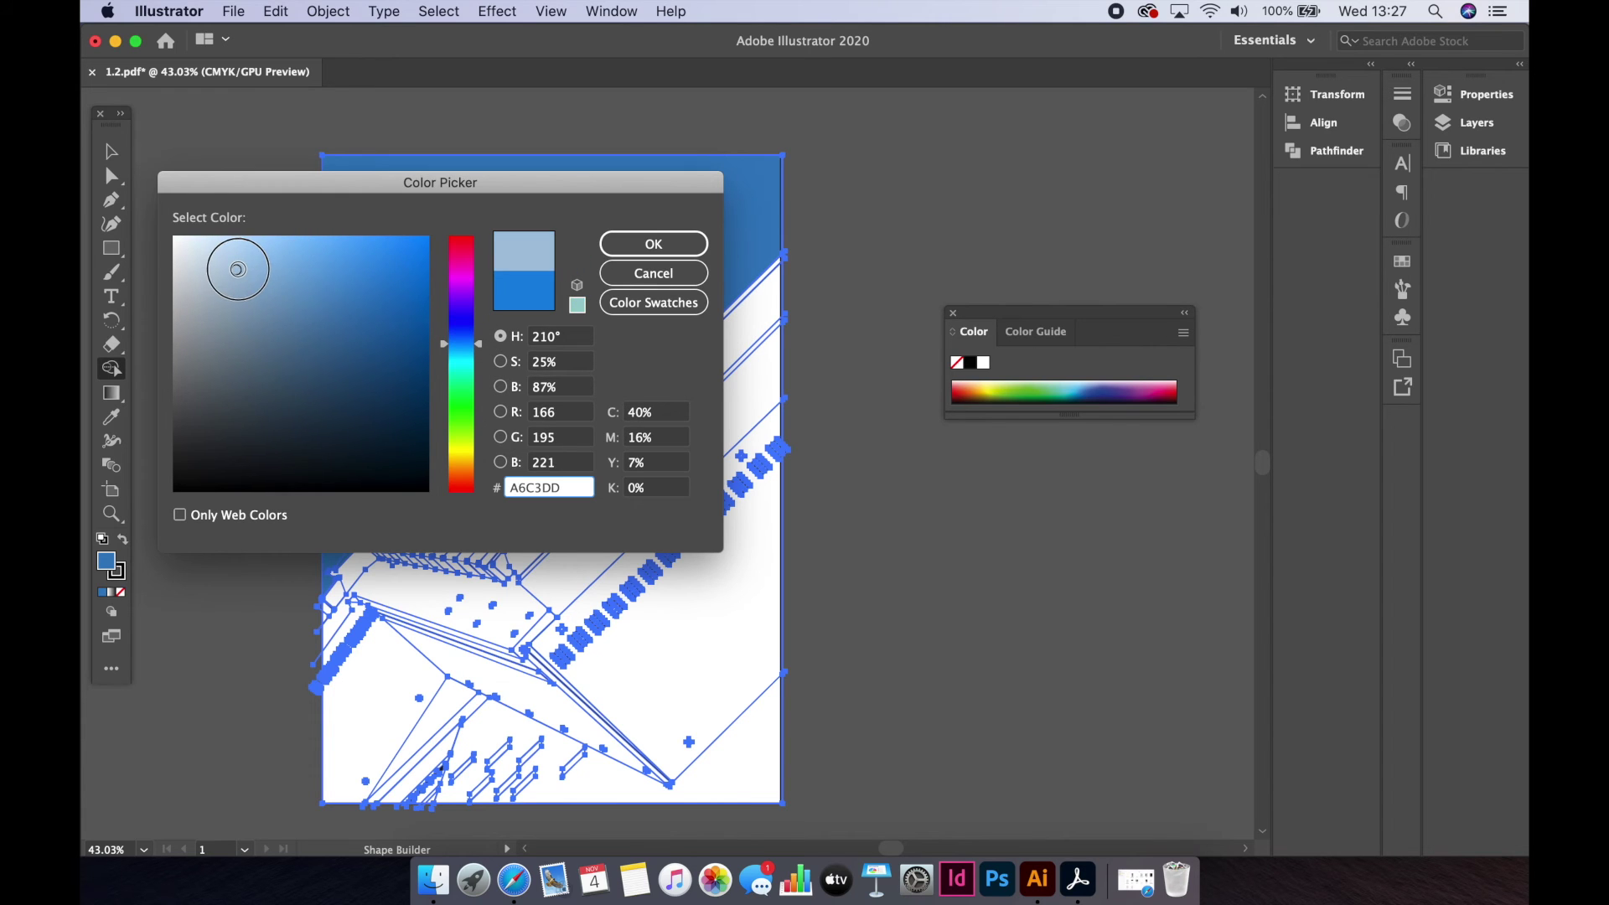
{"action": "left_click", "coordinate": [653, 245]}
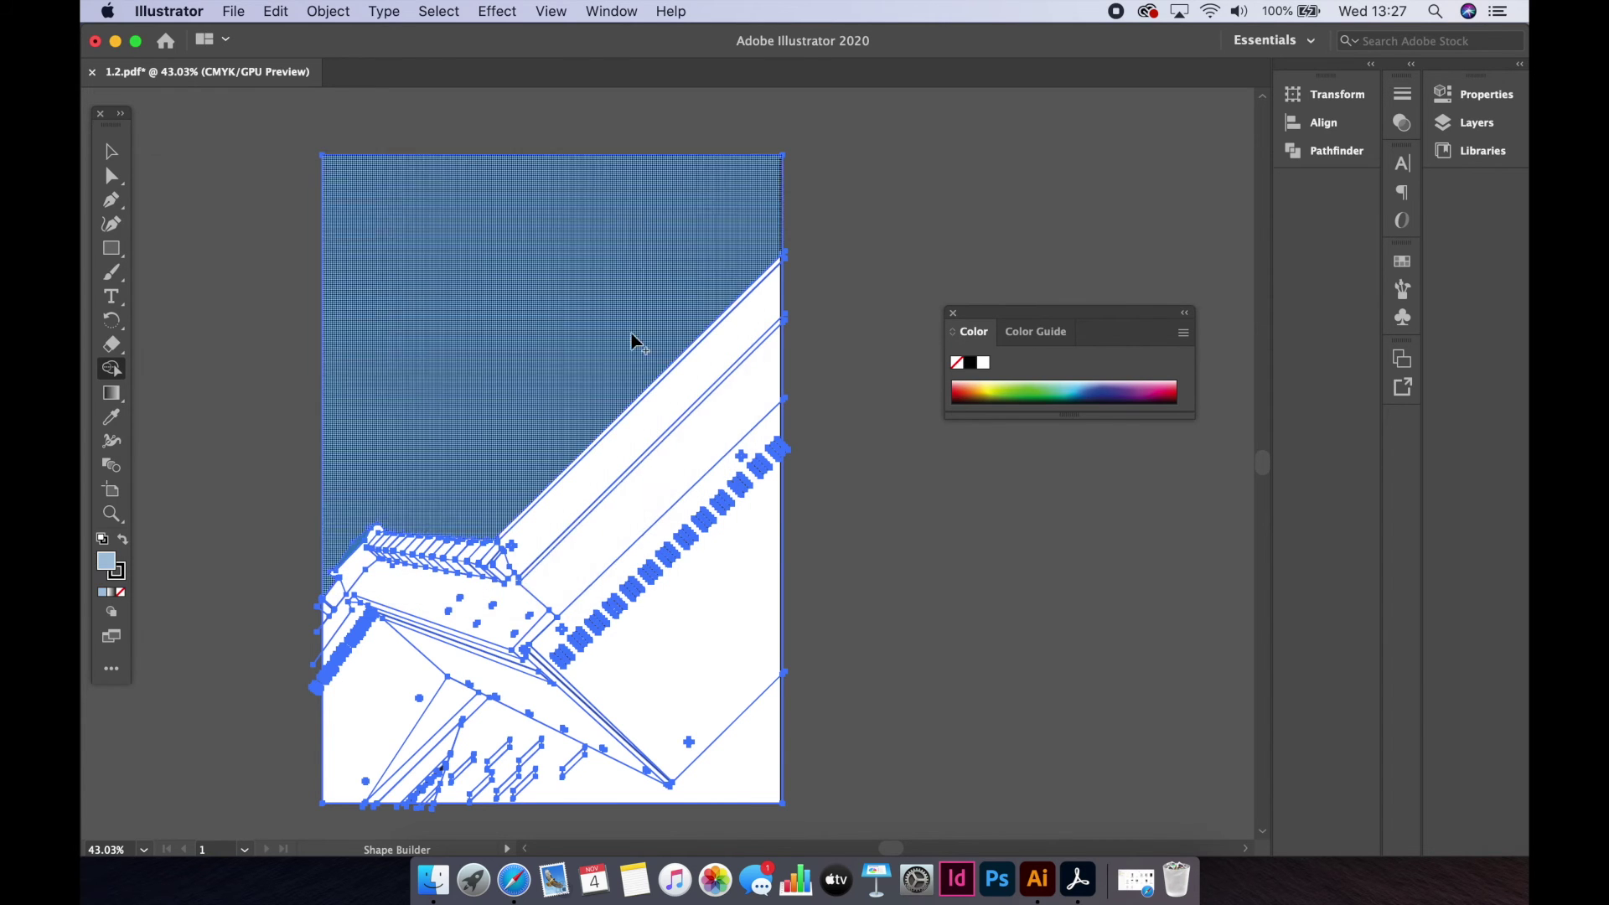
{"action": "left_click", "coordinate": [427, 603]}
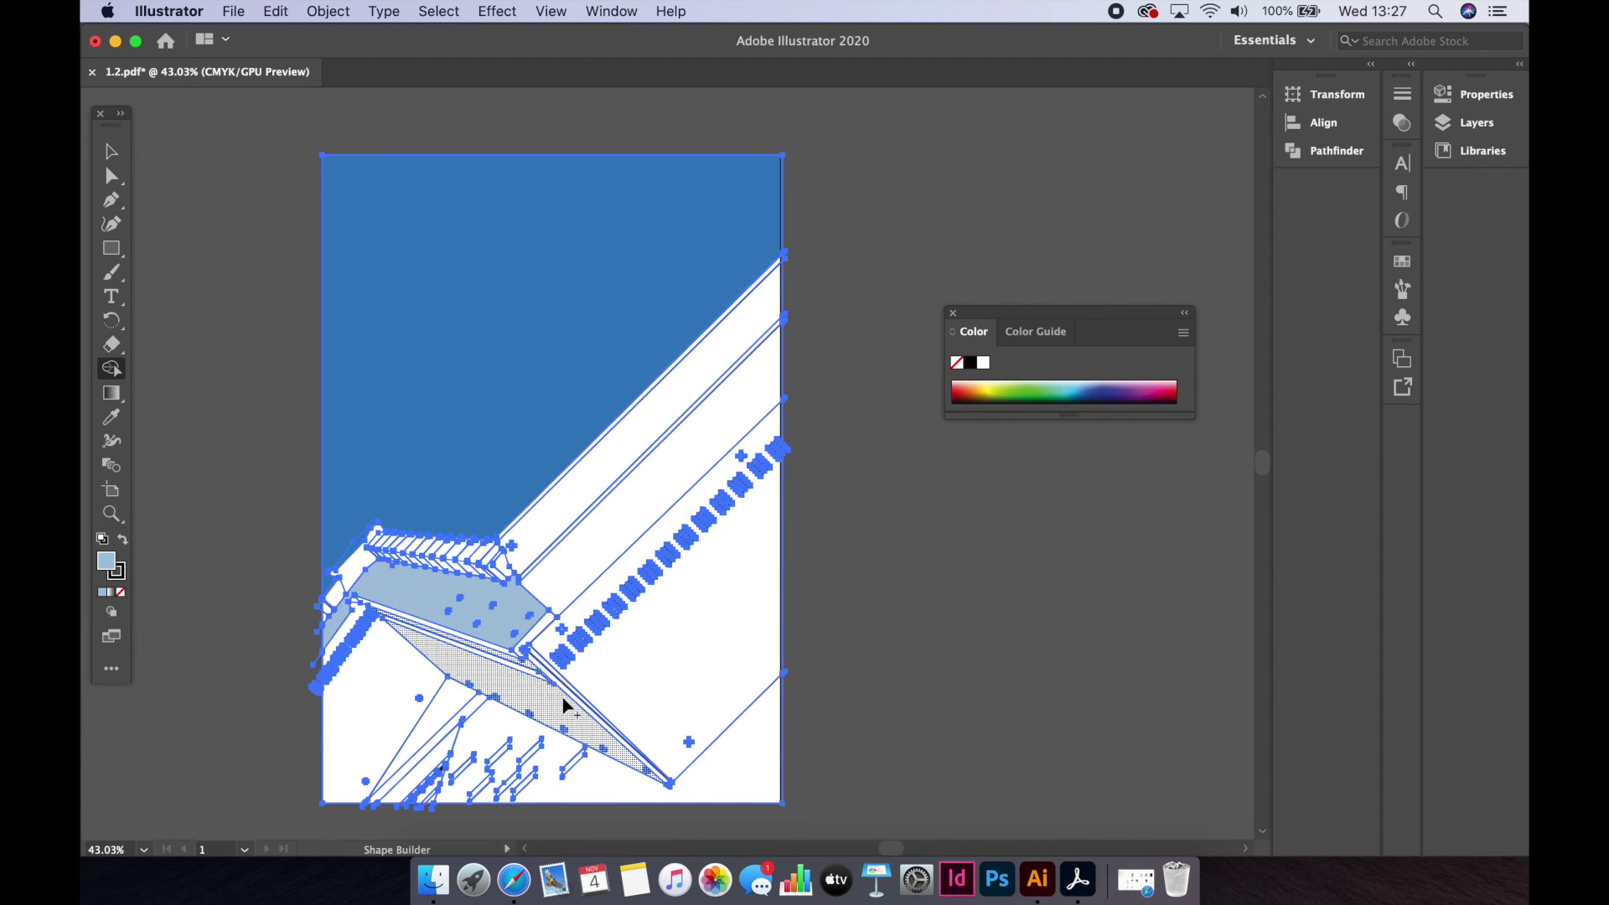
{"action": "left_click", "coordinate": [619, 537]}
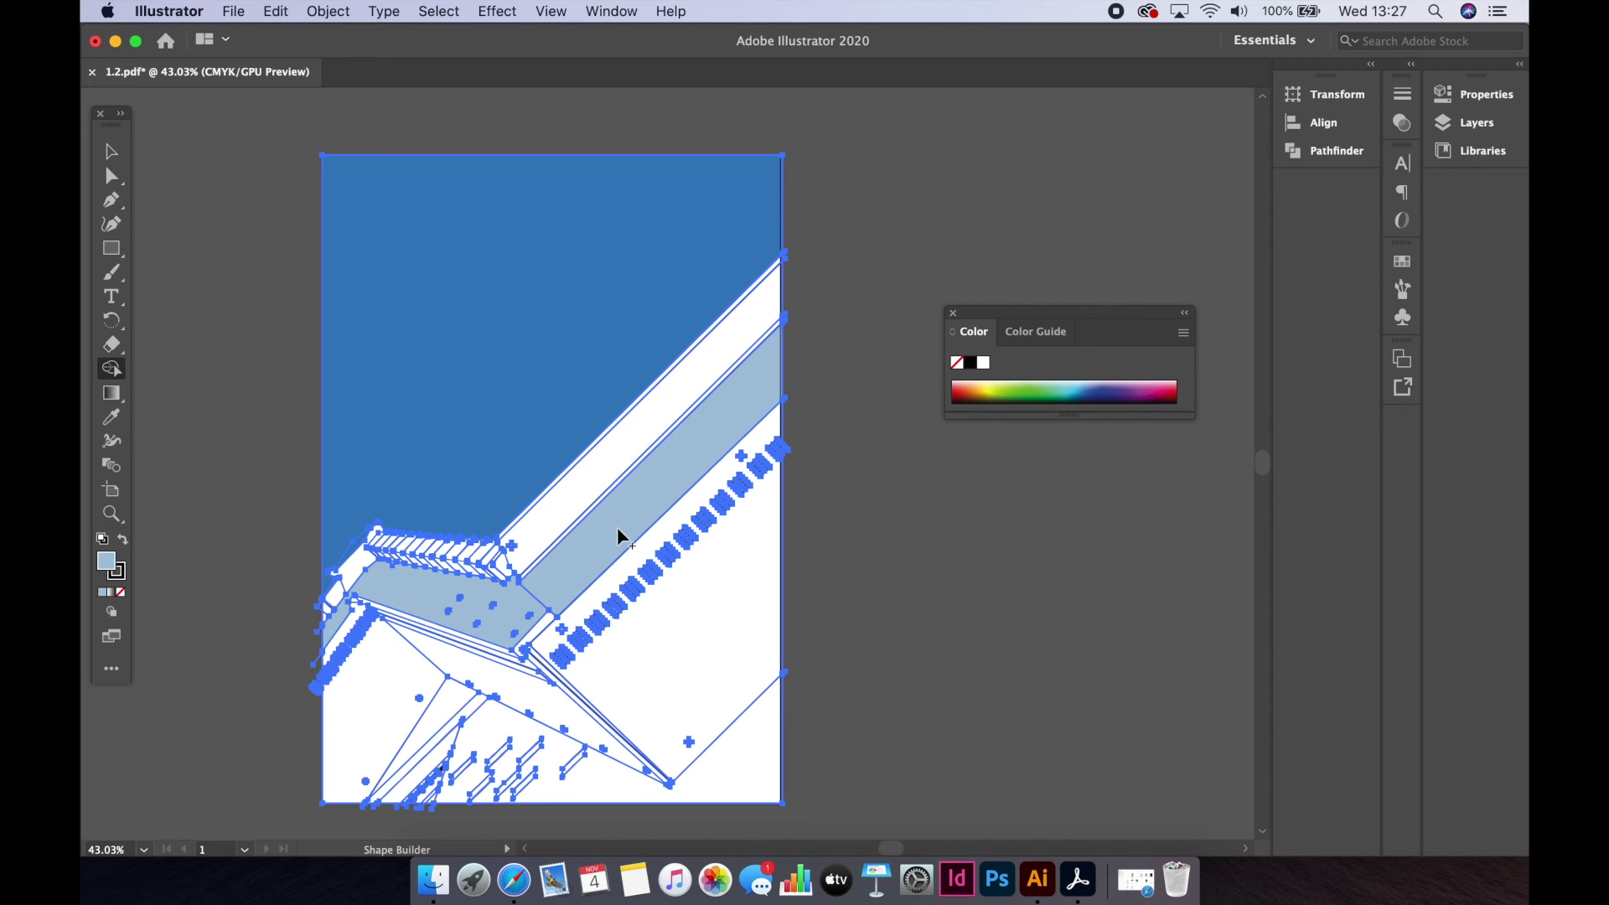
{"action": "left_click", "coordinate": [233, 11]}
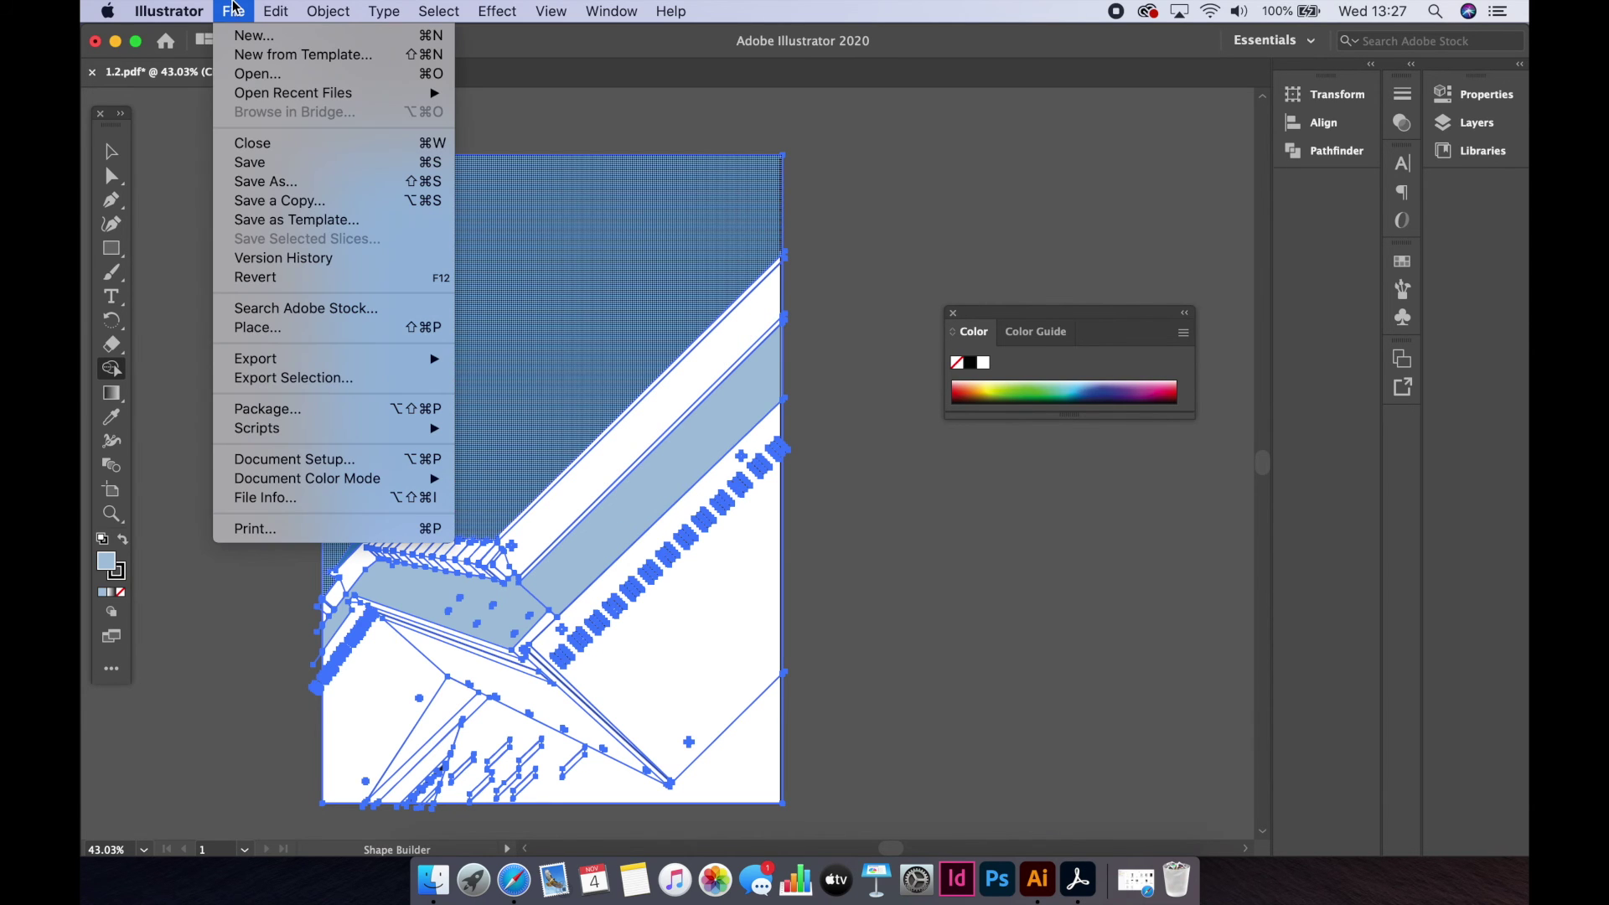
{"action": "mouse_move", "coordinate": [256, 358]}
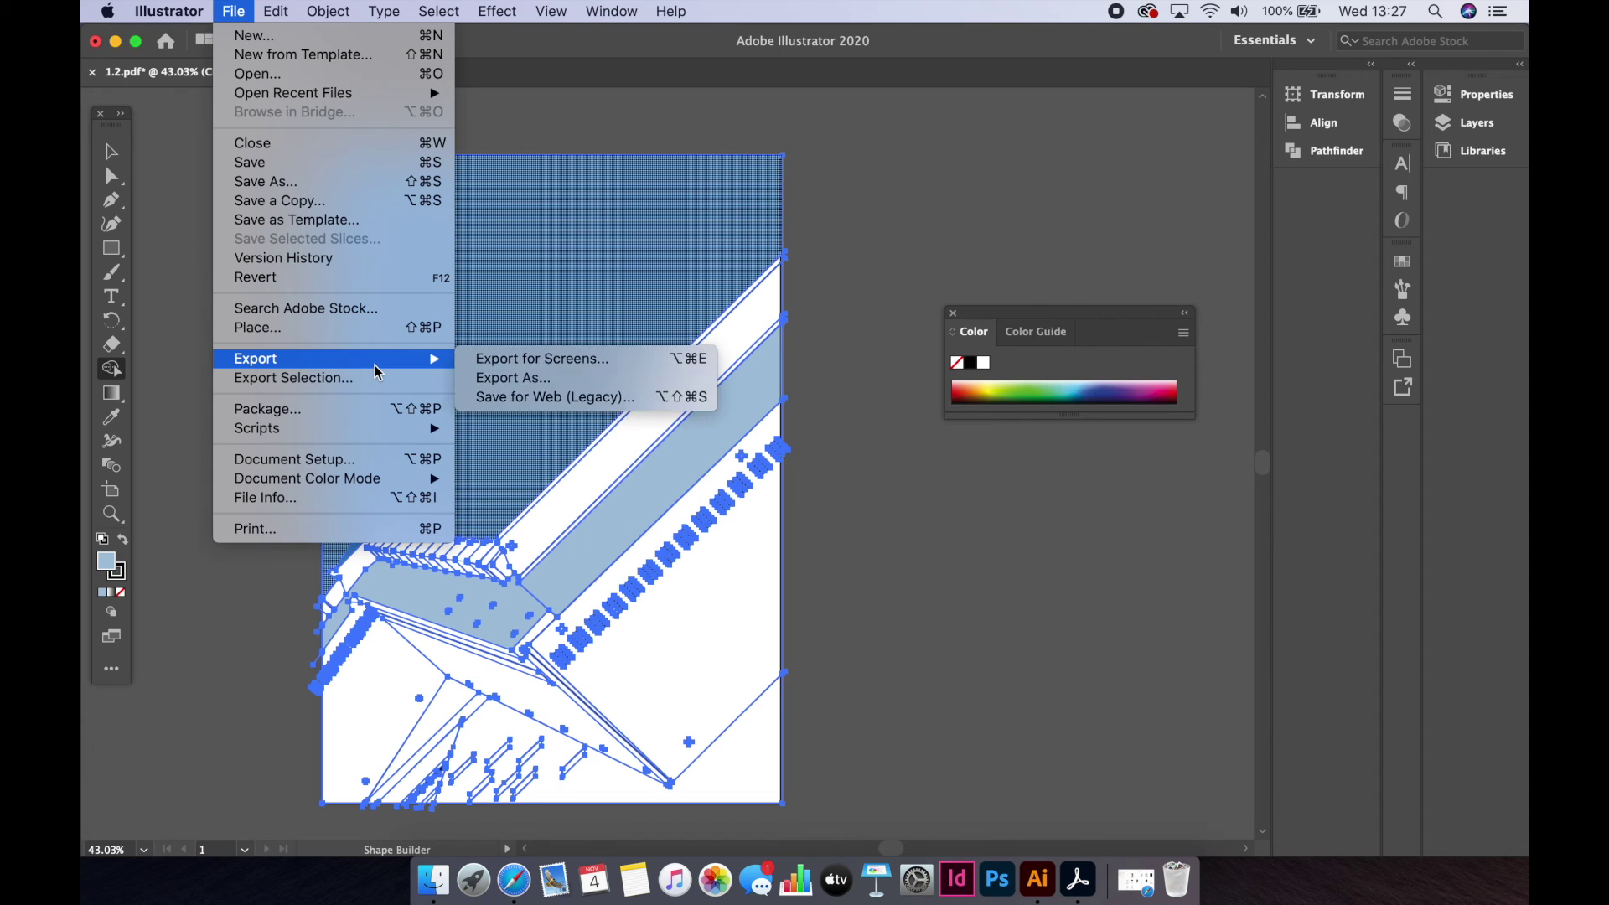
- Export the drawing as JPEG file 1.2.jpg at maximum quality and high resolution
{"action": "left_click", "coordinate": [536, 382]}
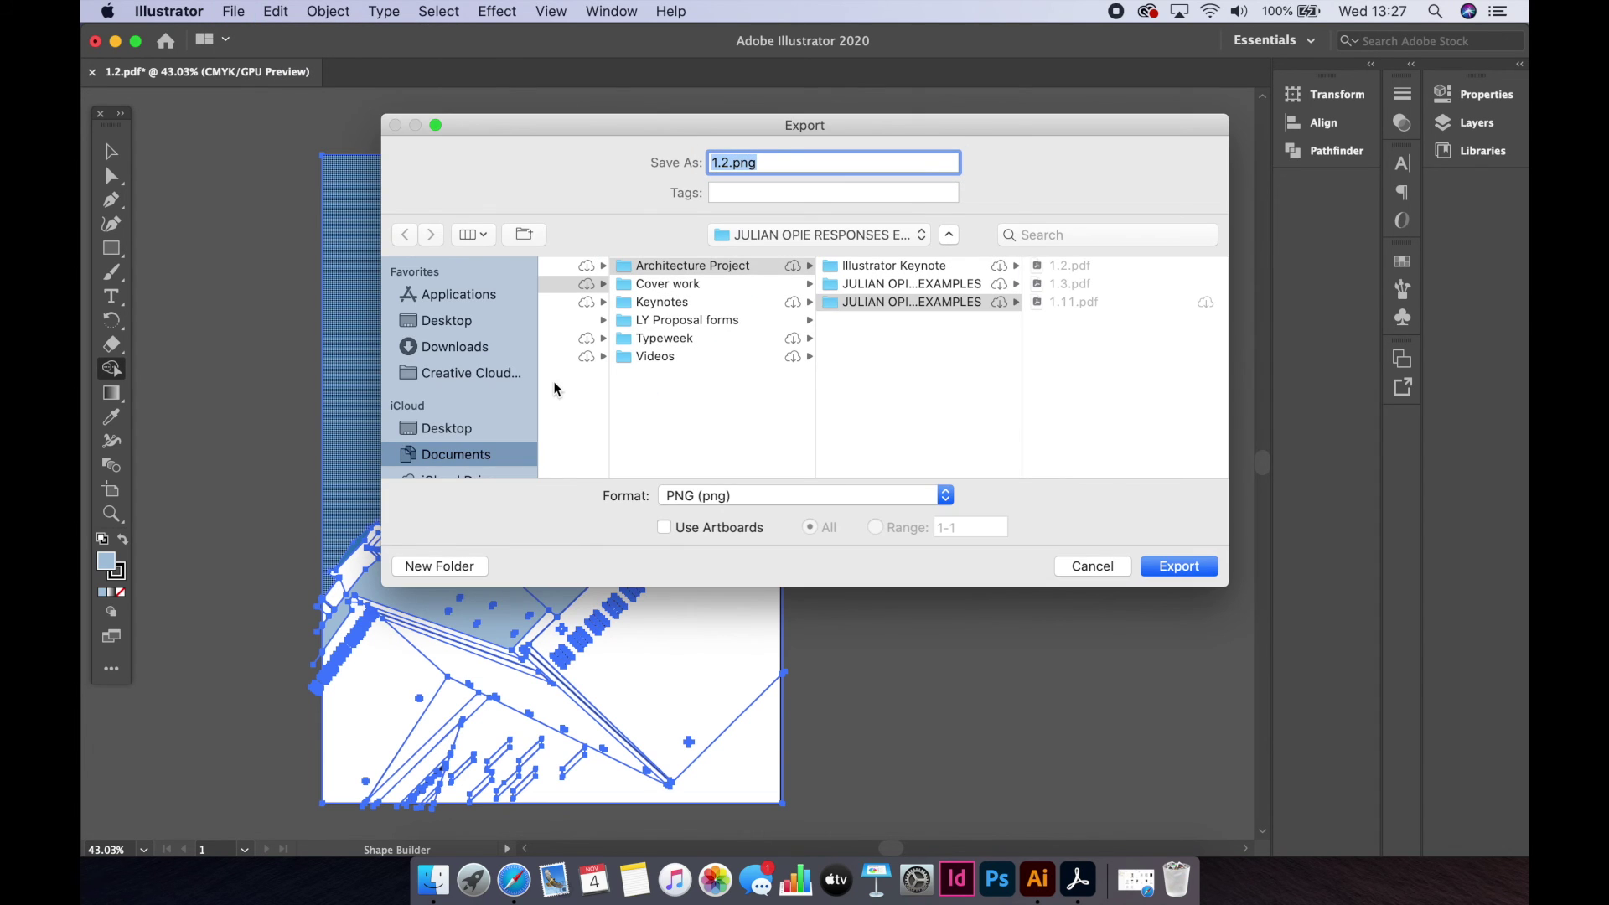
{"action": "left_click", "coordinate": [774, 497]}
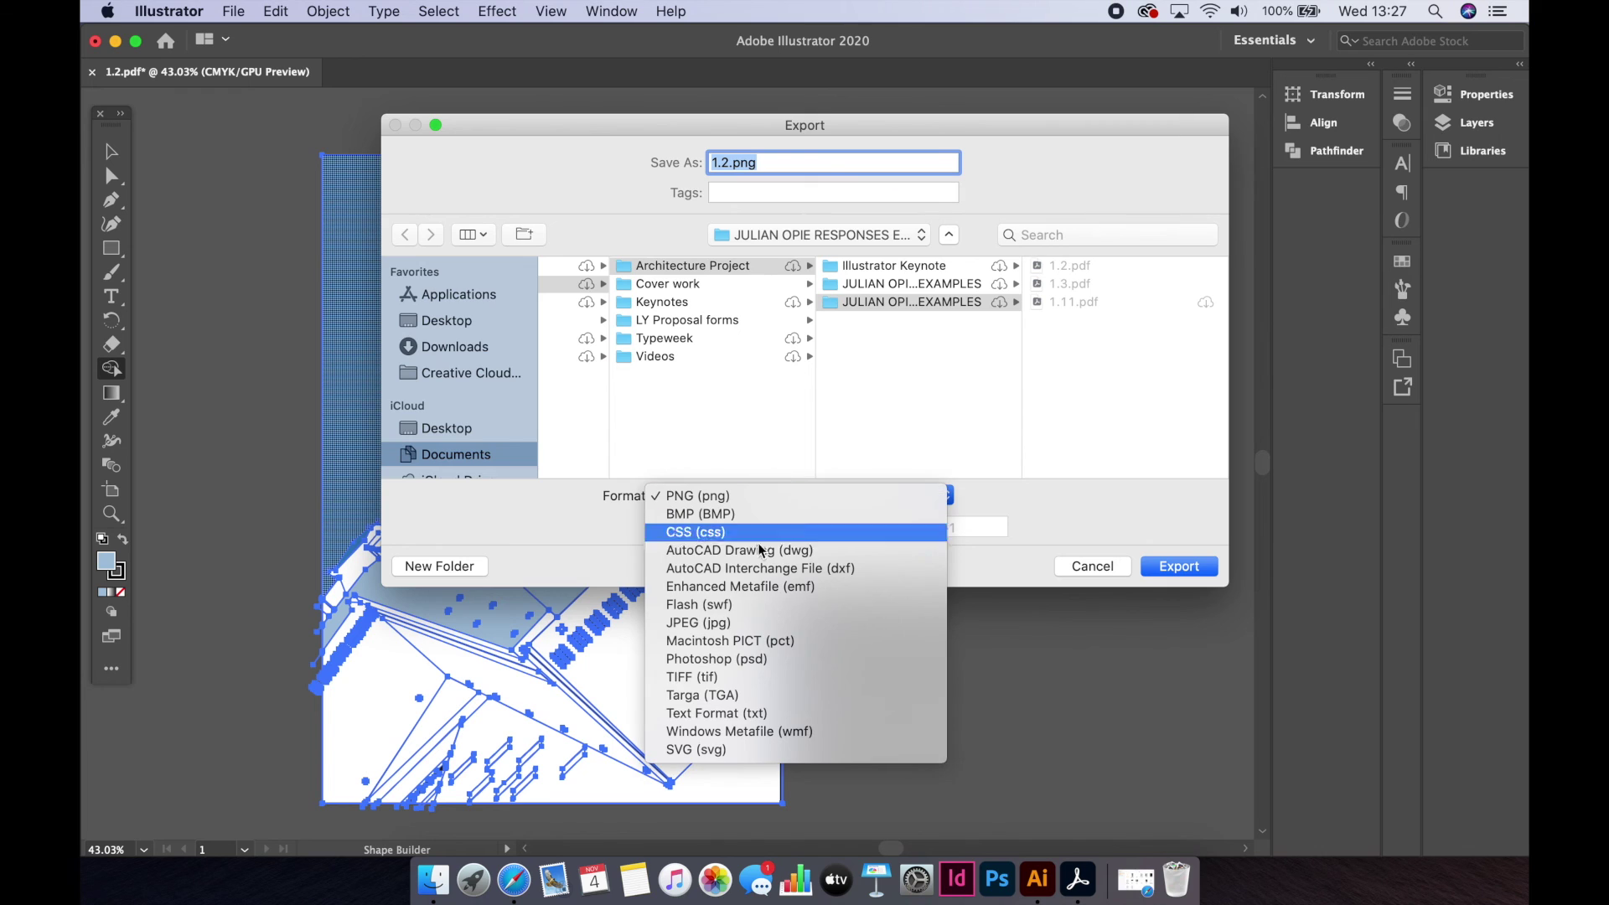
{"action": "left_click", "coordinate": [742, 623]}
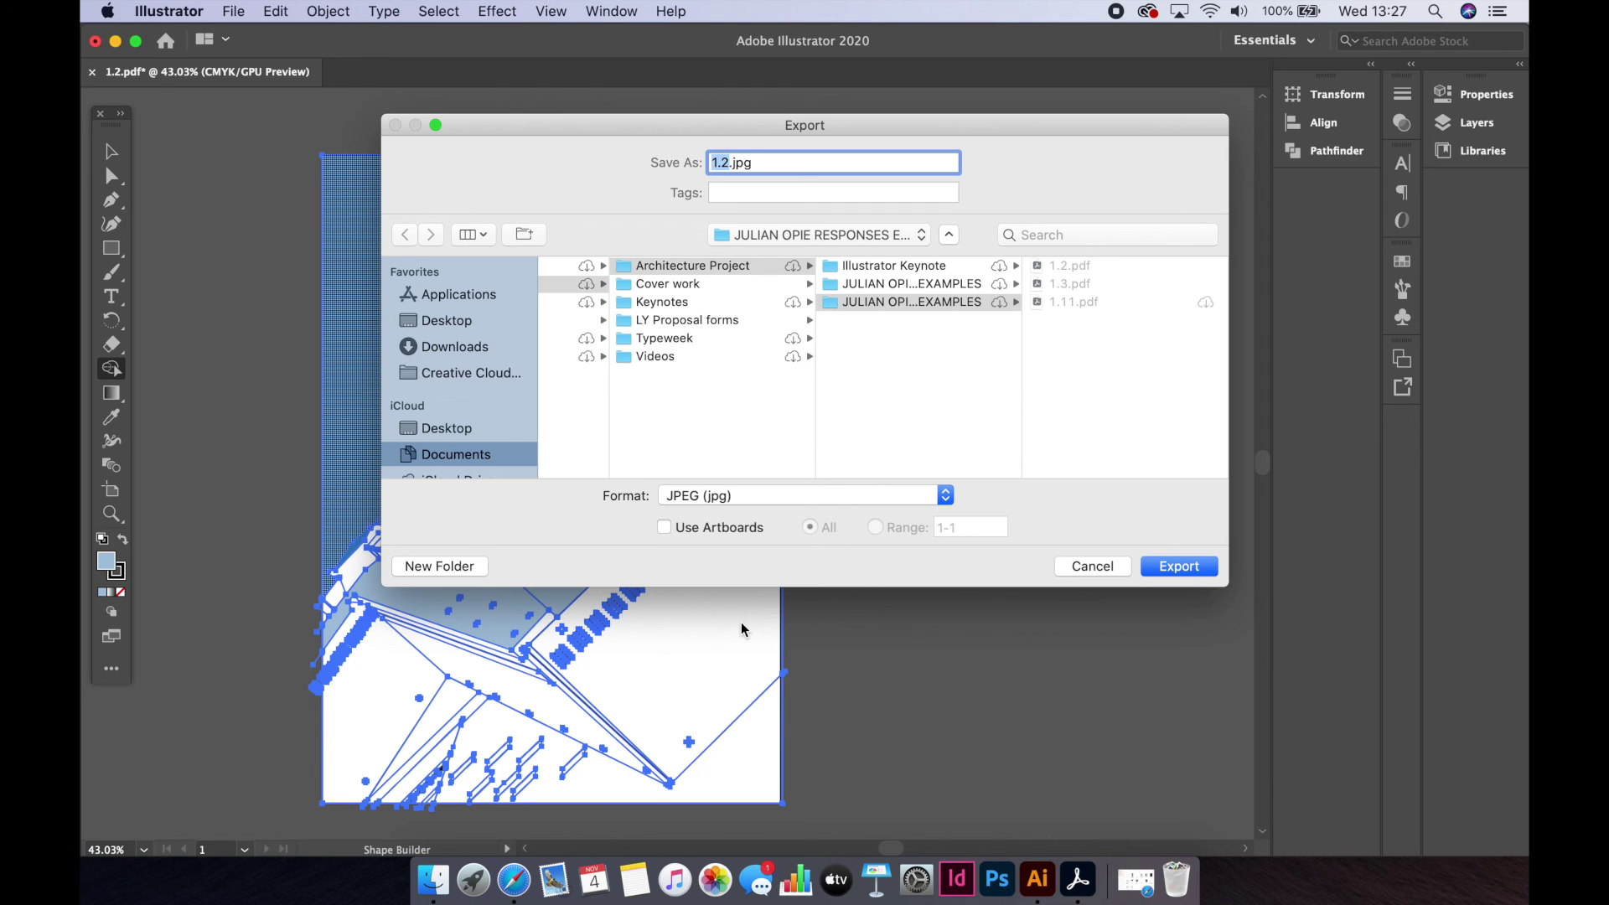
{"action": "left_click", "coordinate": [1180, 566]}
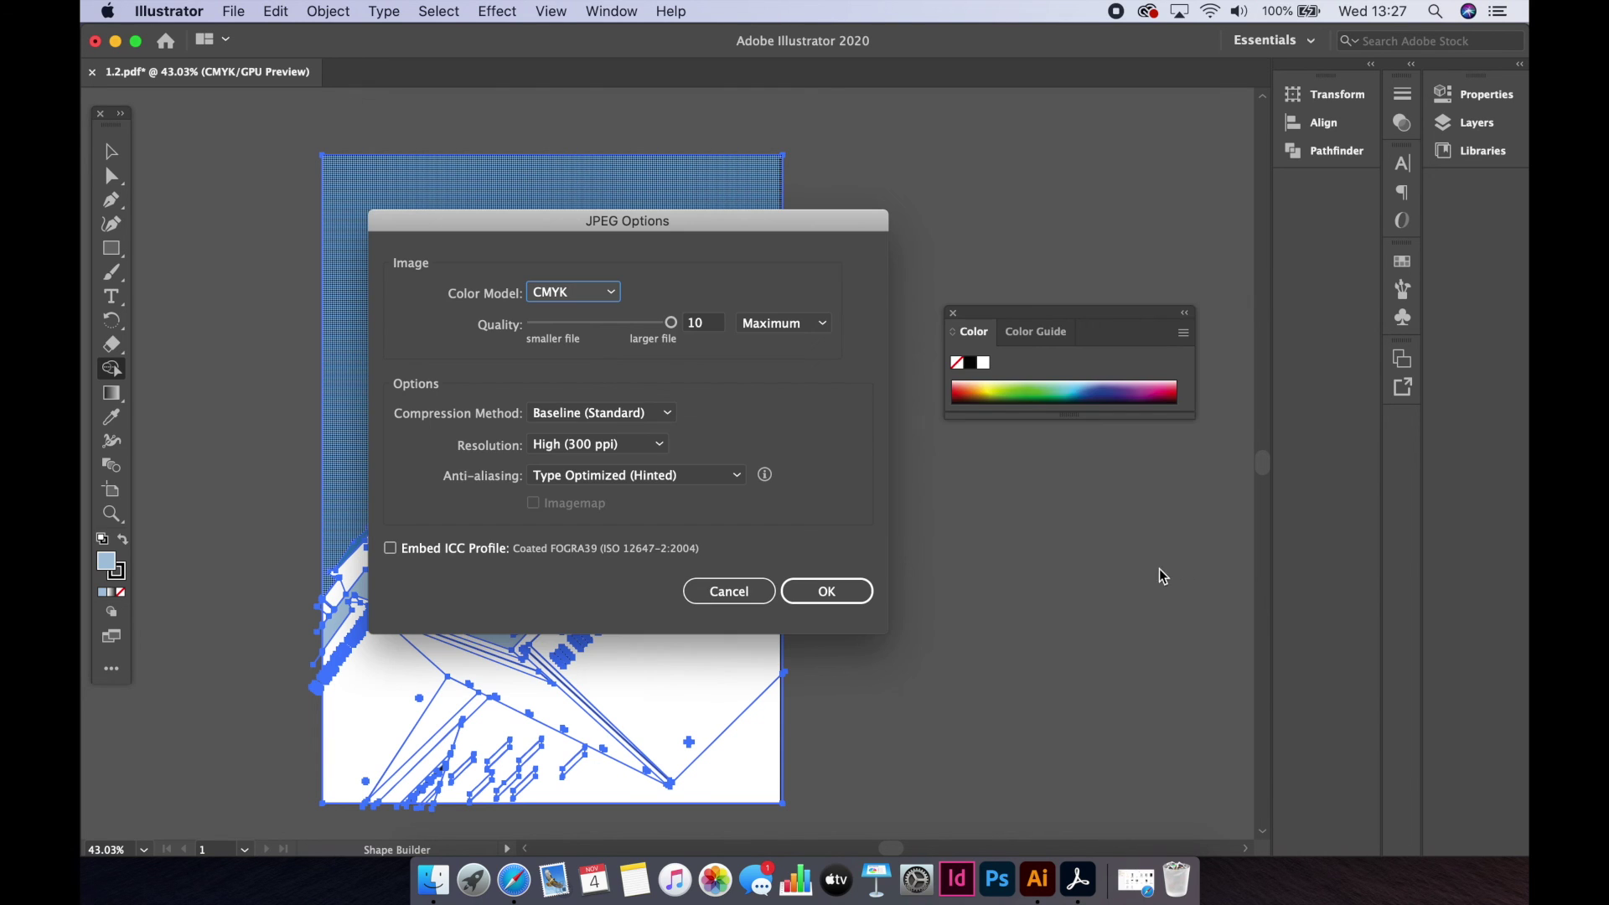
{"action": "left_click", "coordinate": [825, 591]}
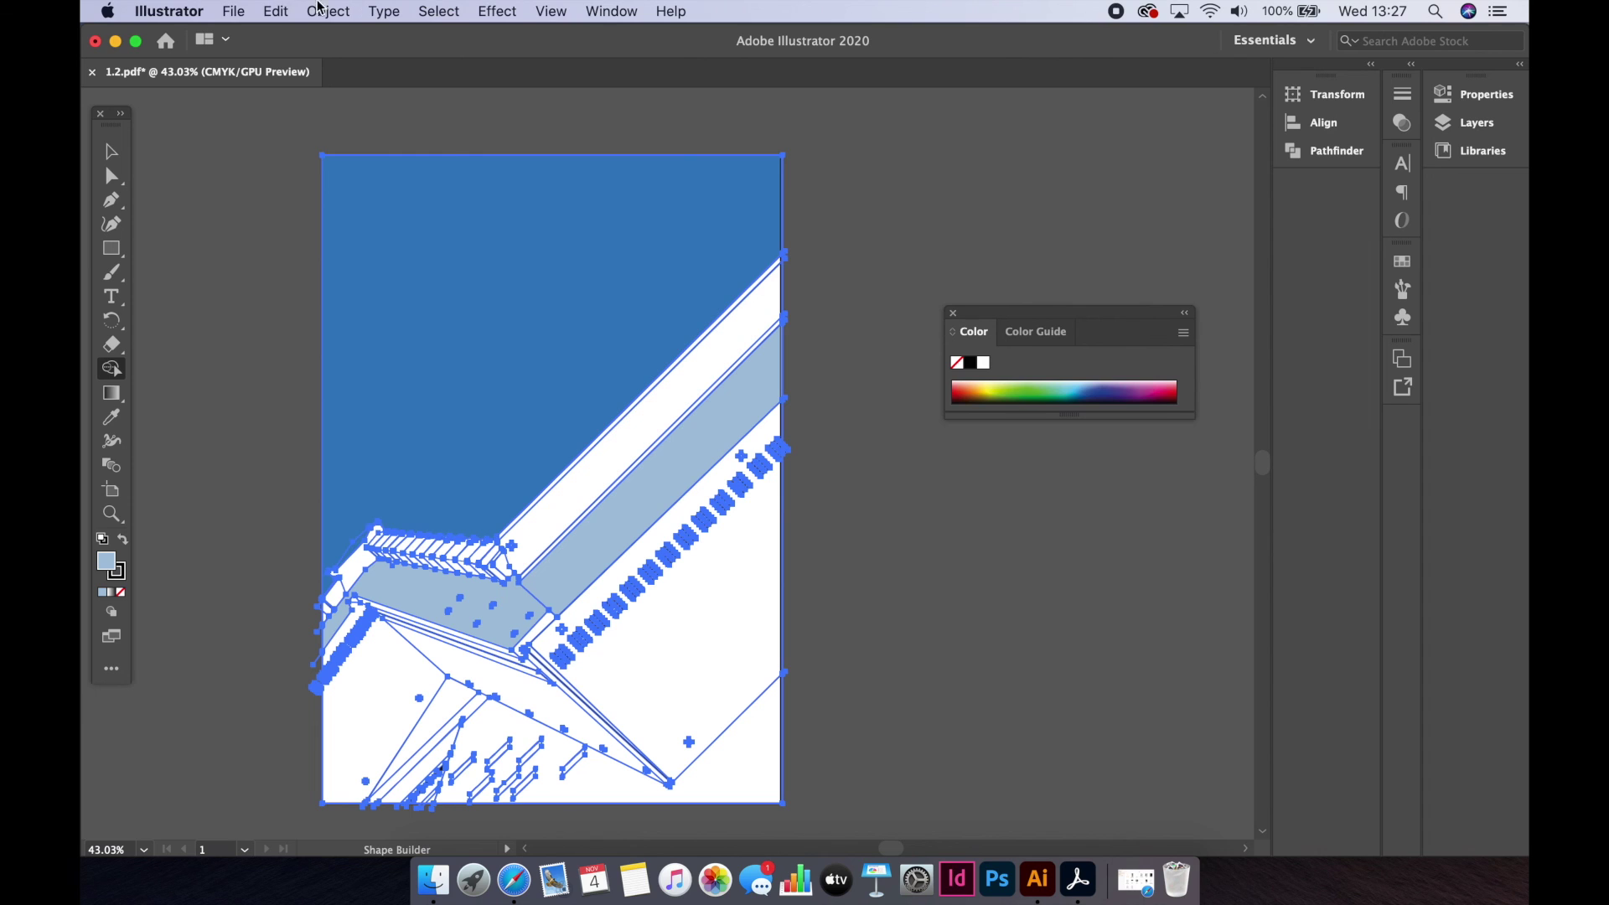
{"action": "left_click", "coordinate": [232, 10]}
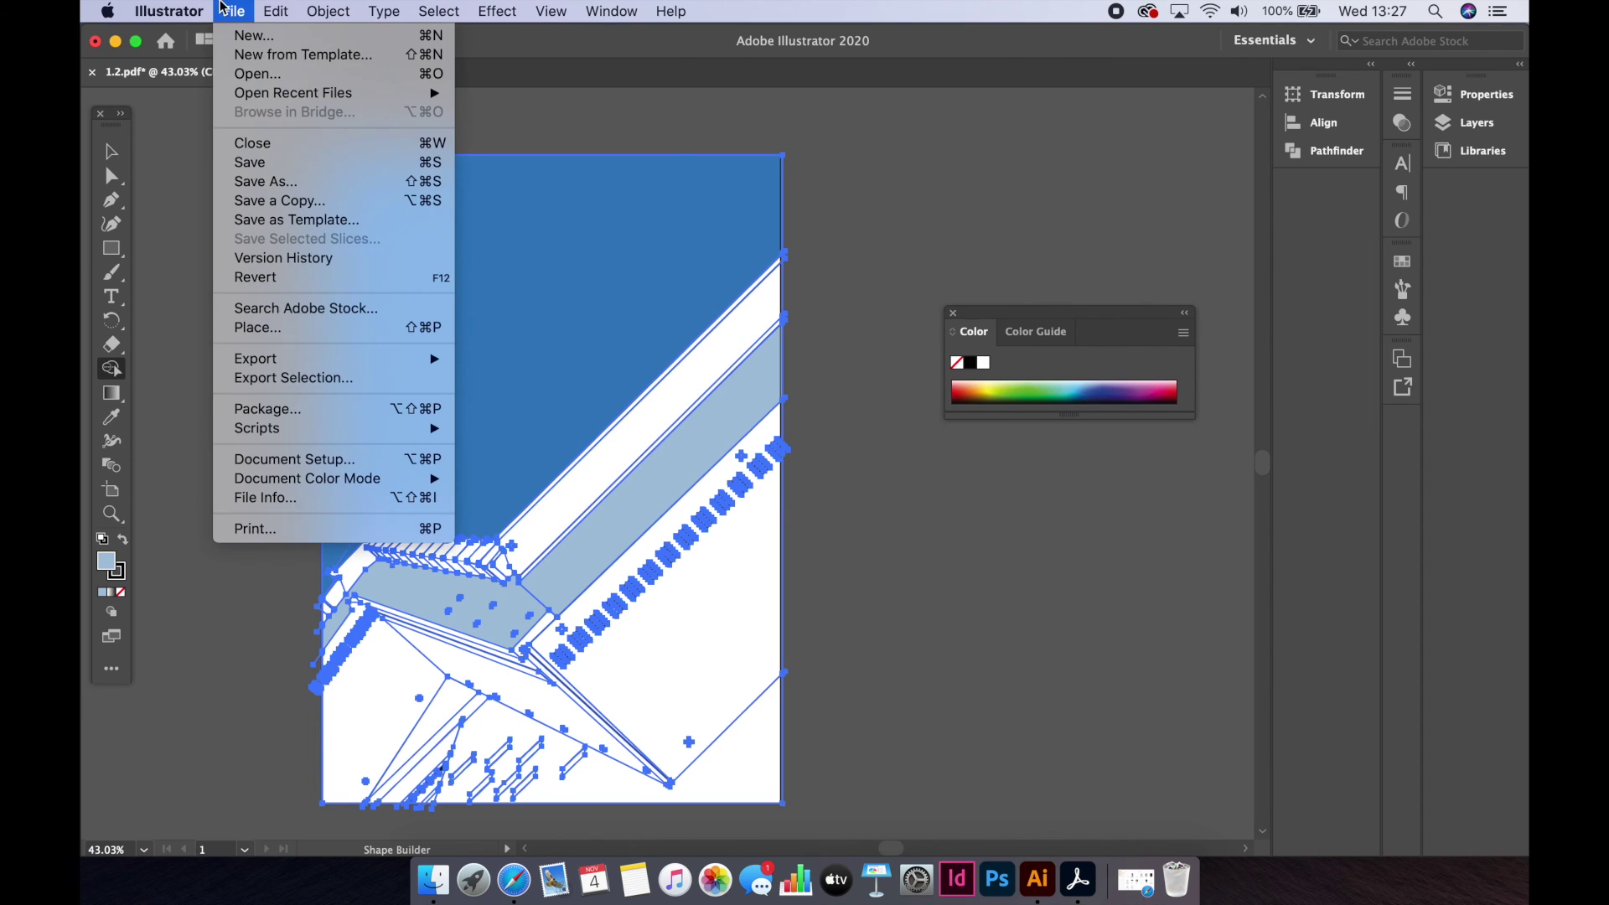
- Set up Save As to store the drawing as 1.2.ai in Adobe Illustrator (ai) format
{"action": "left_click", "coordinate": [266, 182]}
{"action": "left_click", "coordinate": [886, 496]}
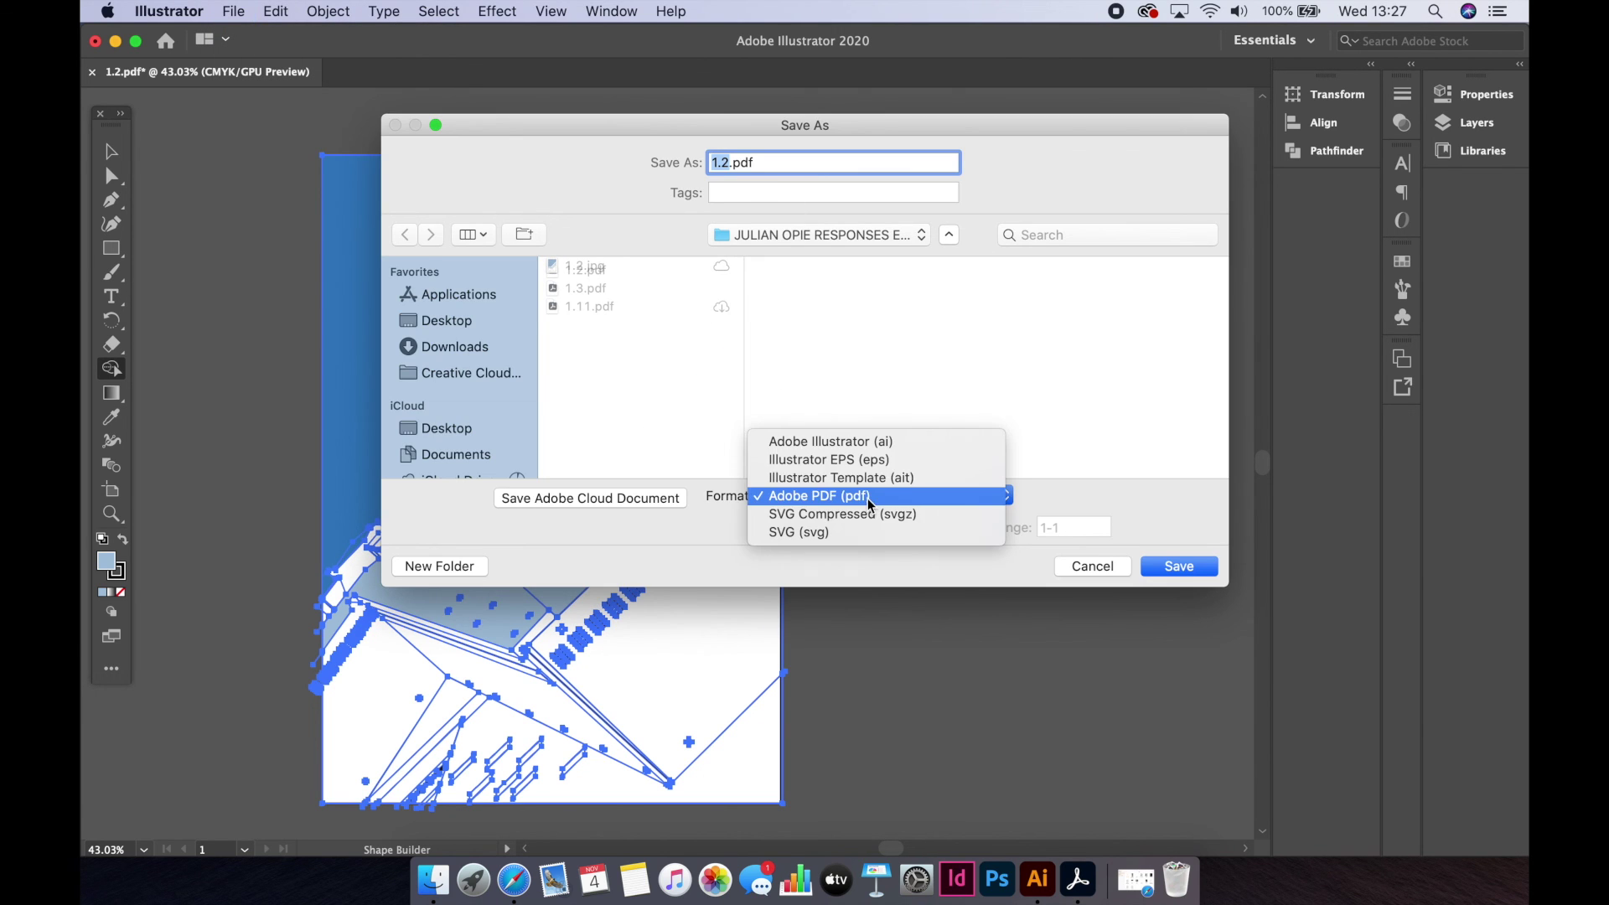
{"action": "left_click", "coordinate": [848, 441]}
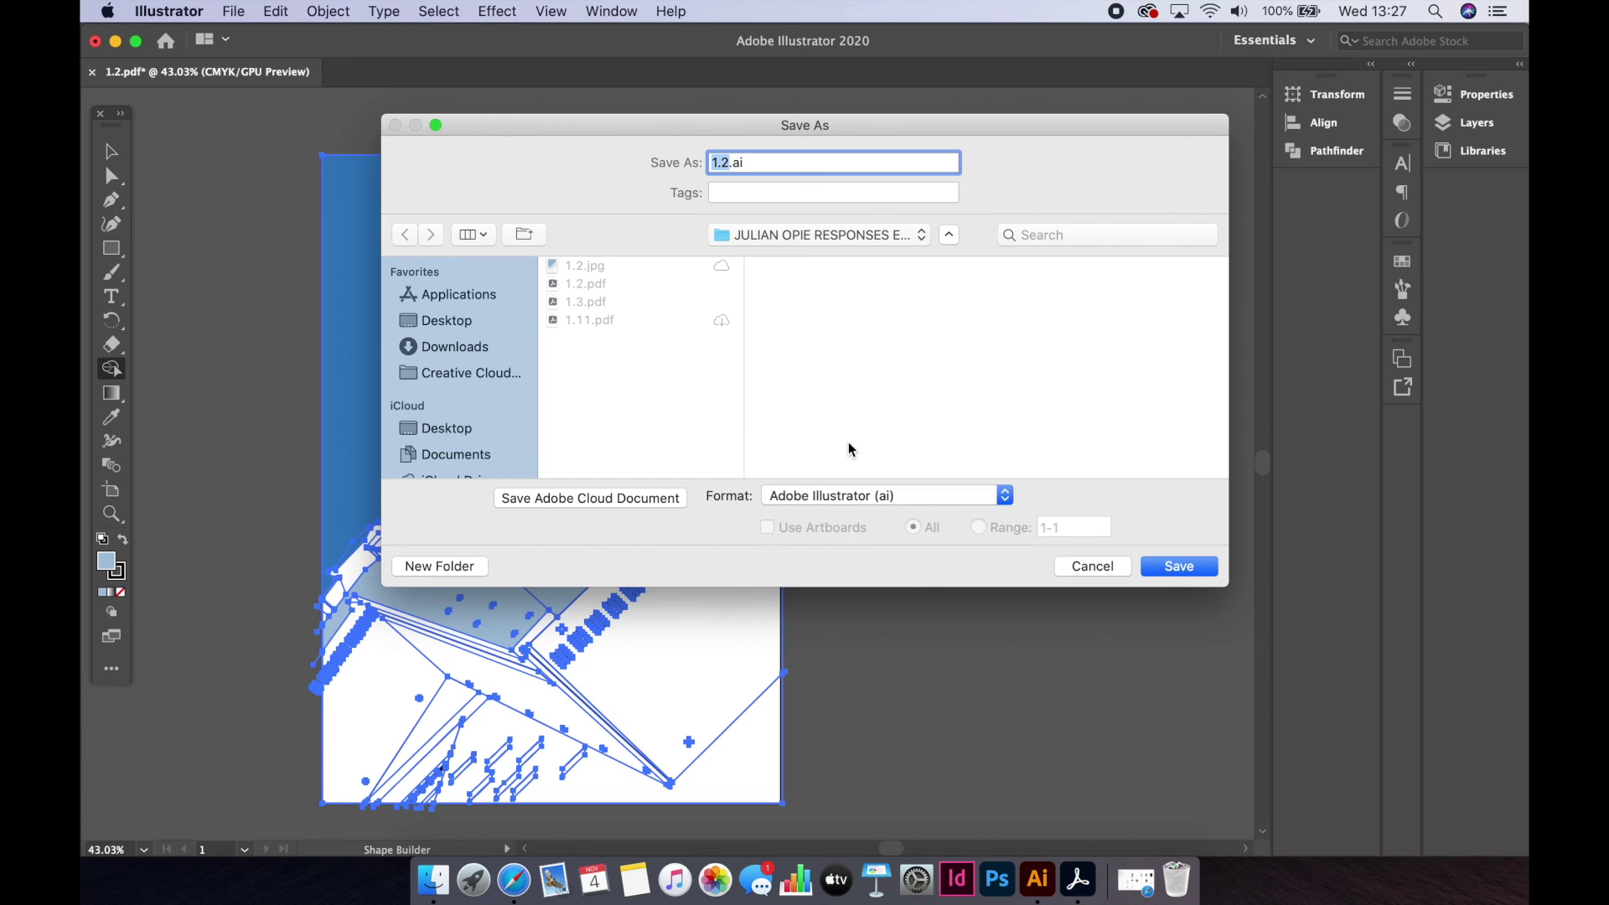